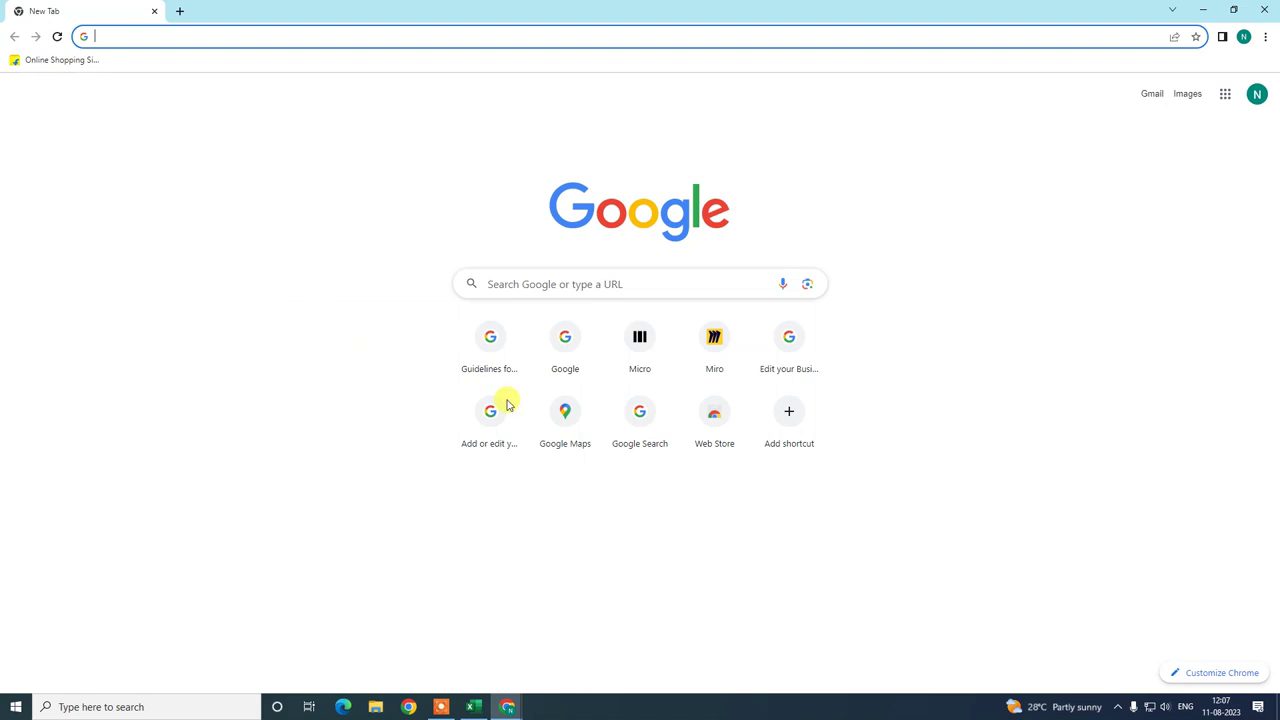
Check the signed-in account, then open Google Maps in a second tab
left_click(1262, 107)
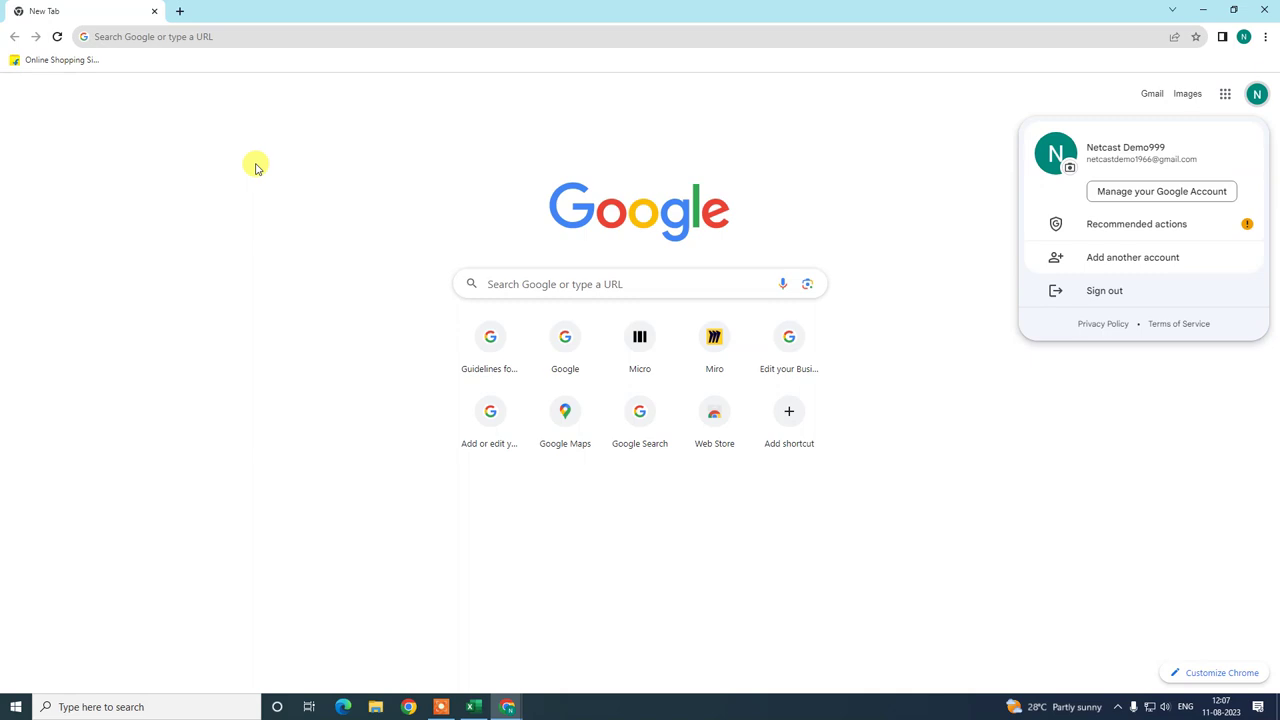
left_click(469, 143)
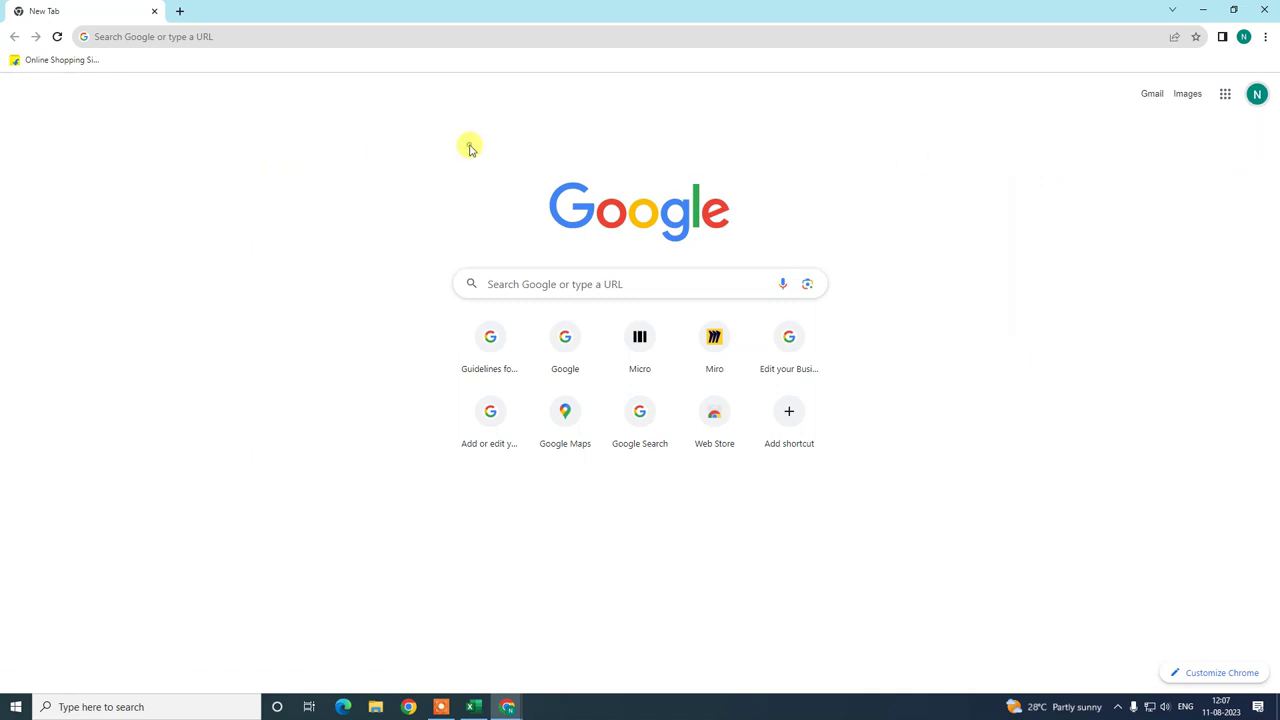
left_click(180, 11)
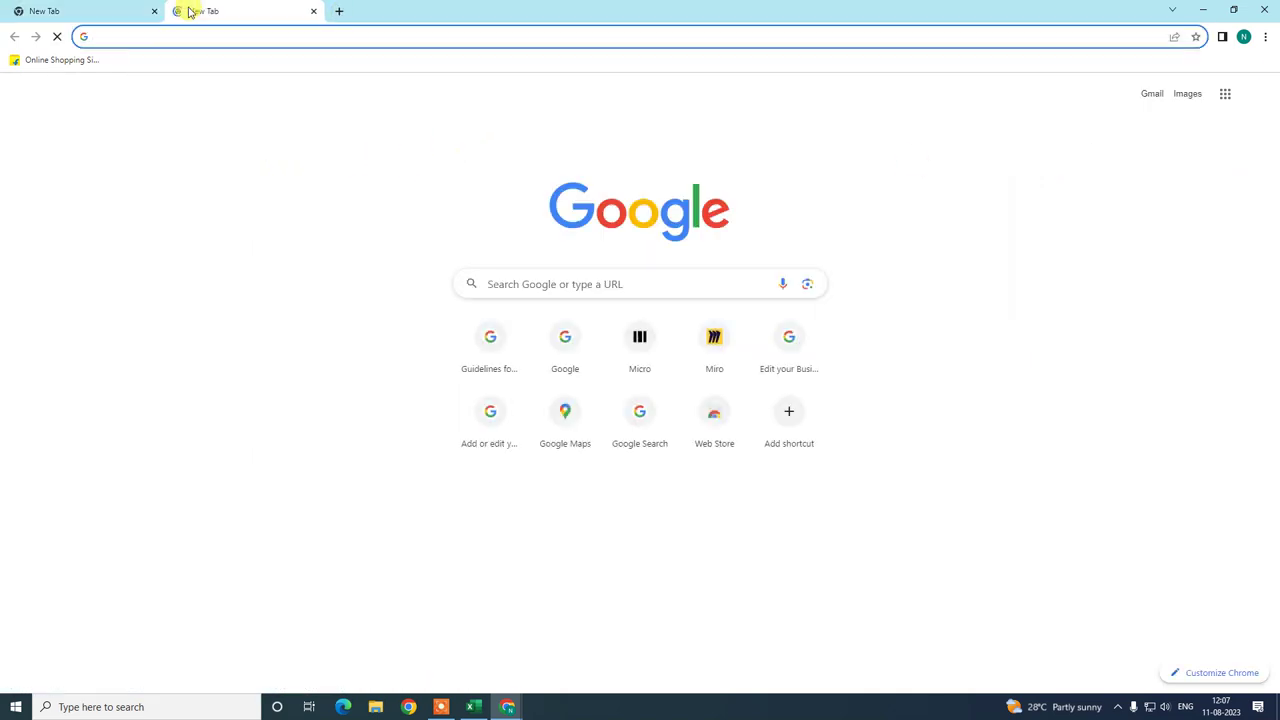
type("google map")
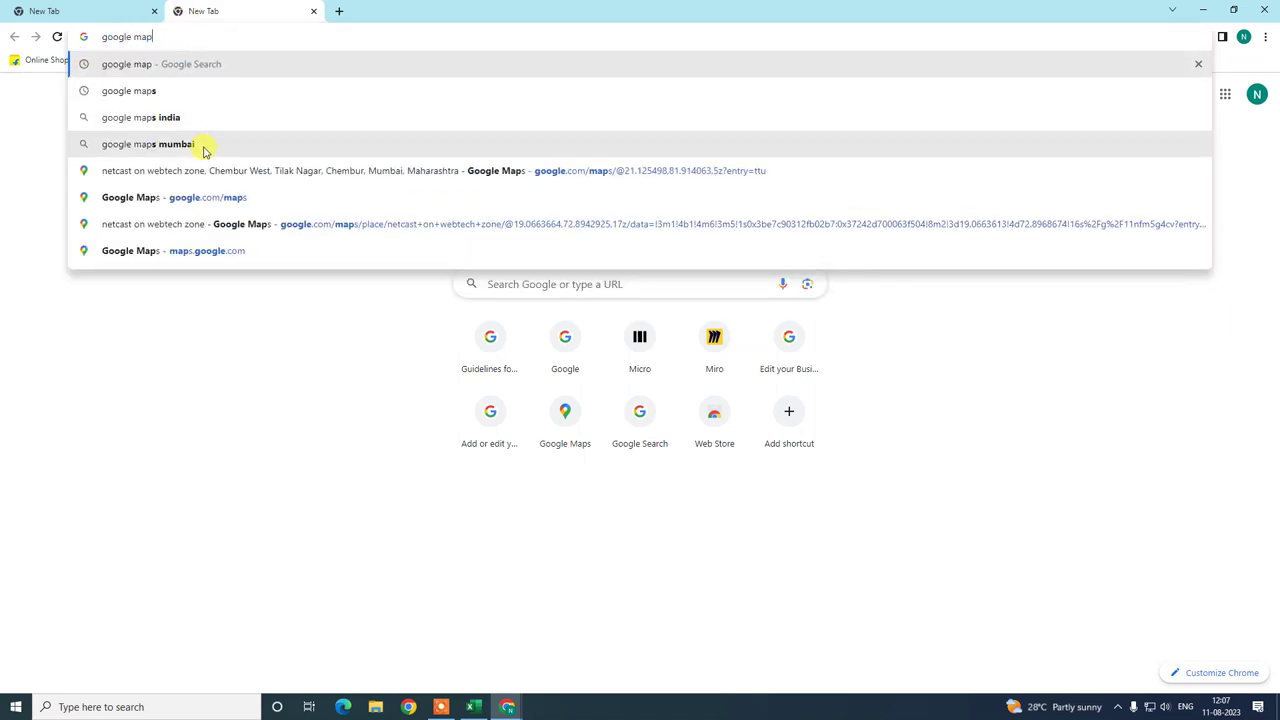
left_click(216, 197)
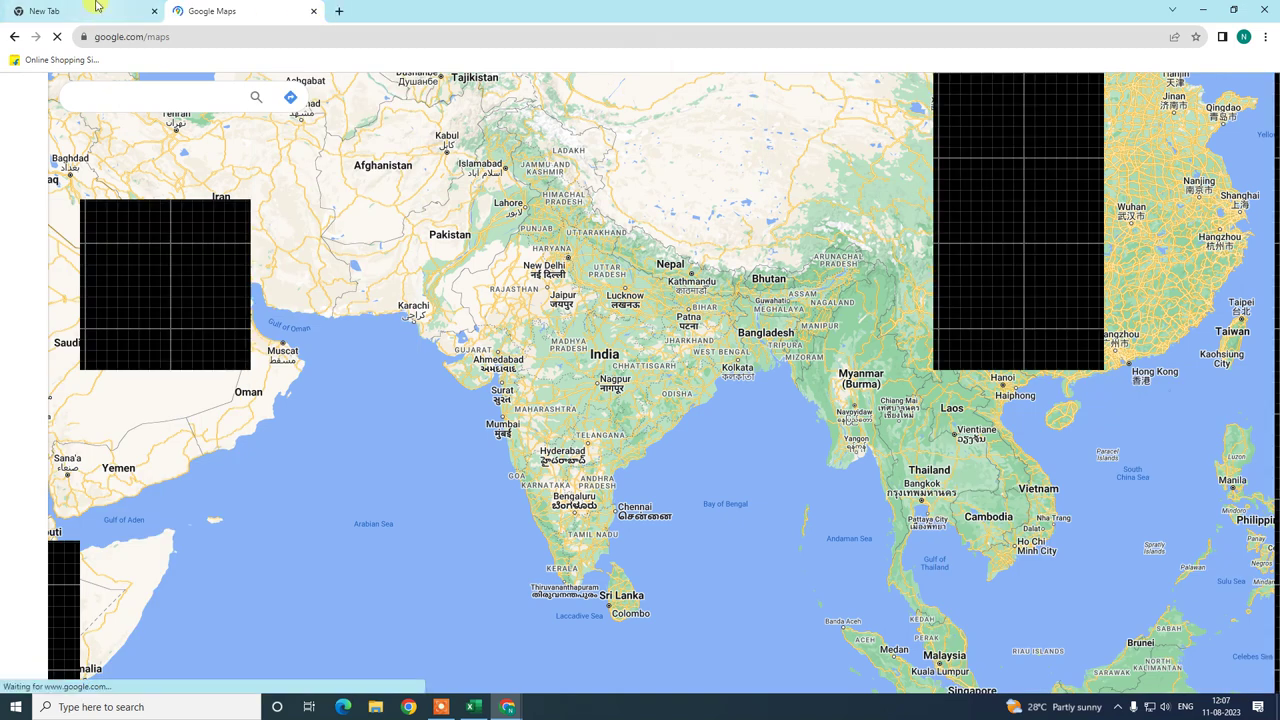
Back in the first tab, search Google for 'my business'
left_click(96, 10)
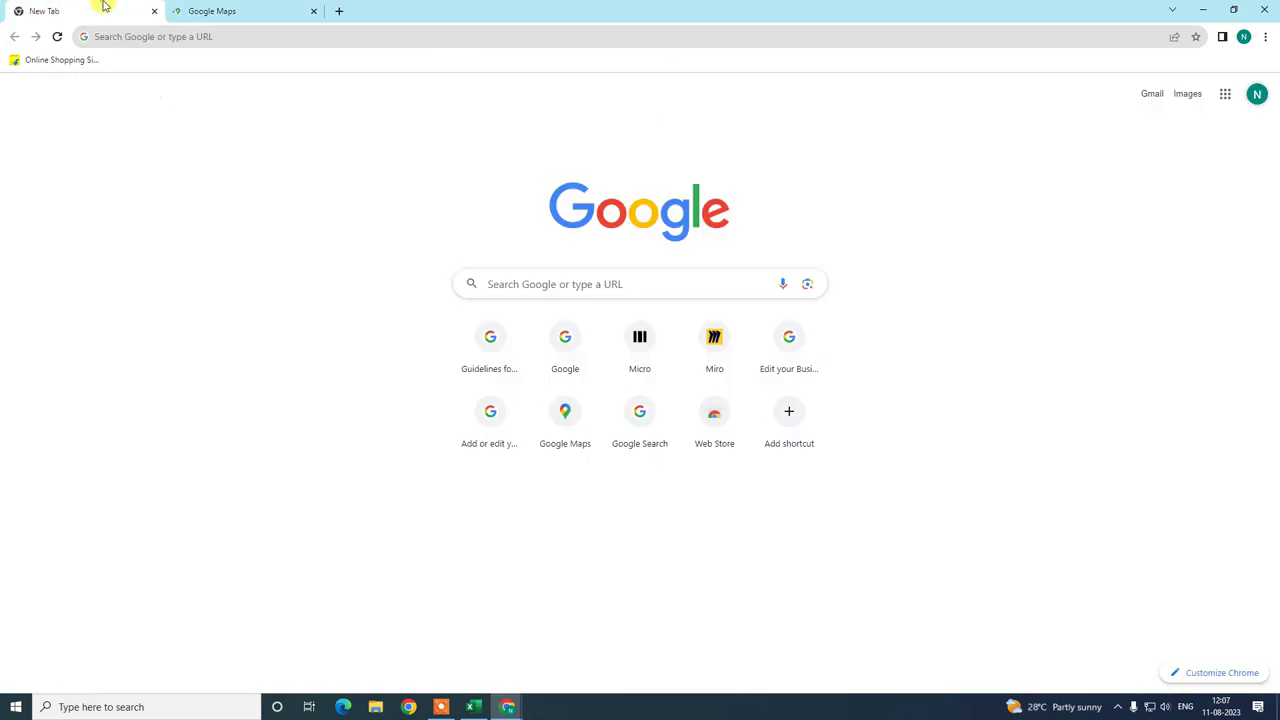
left_click(503, 283)
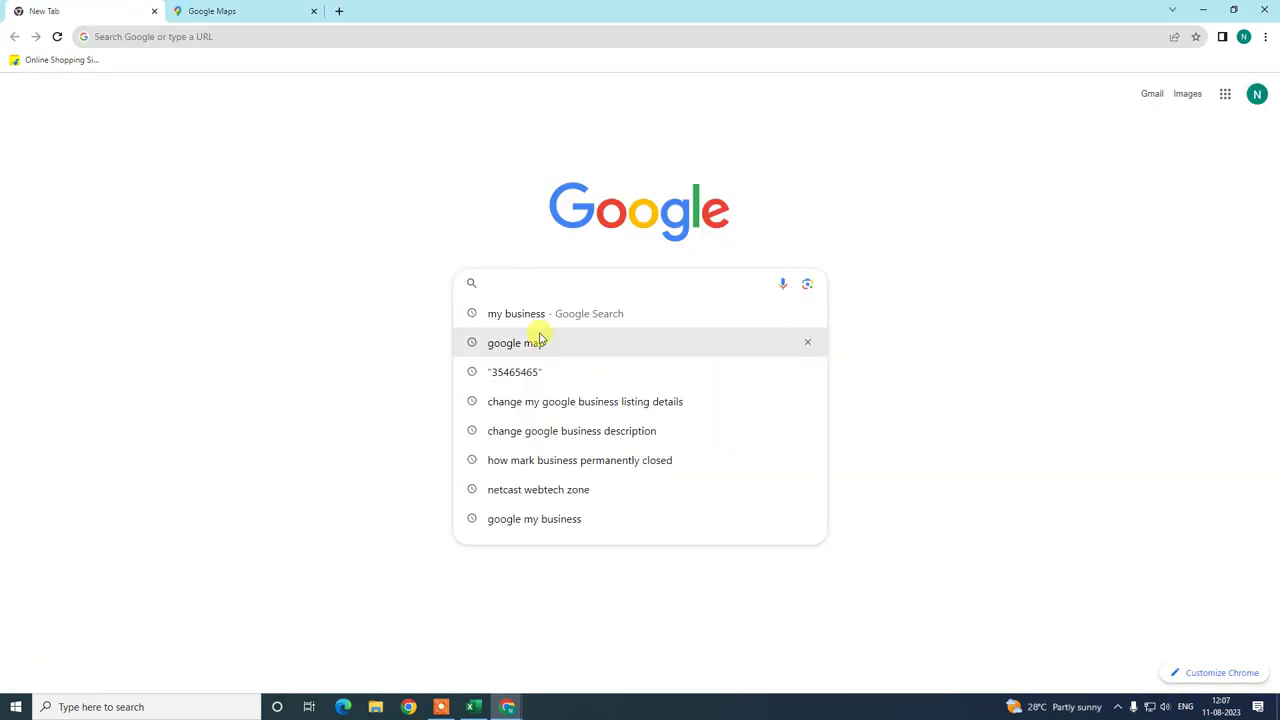
left_click(530, 314)
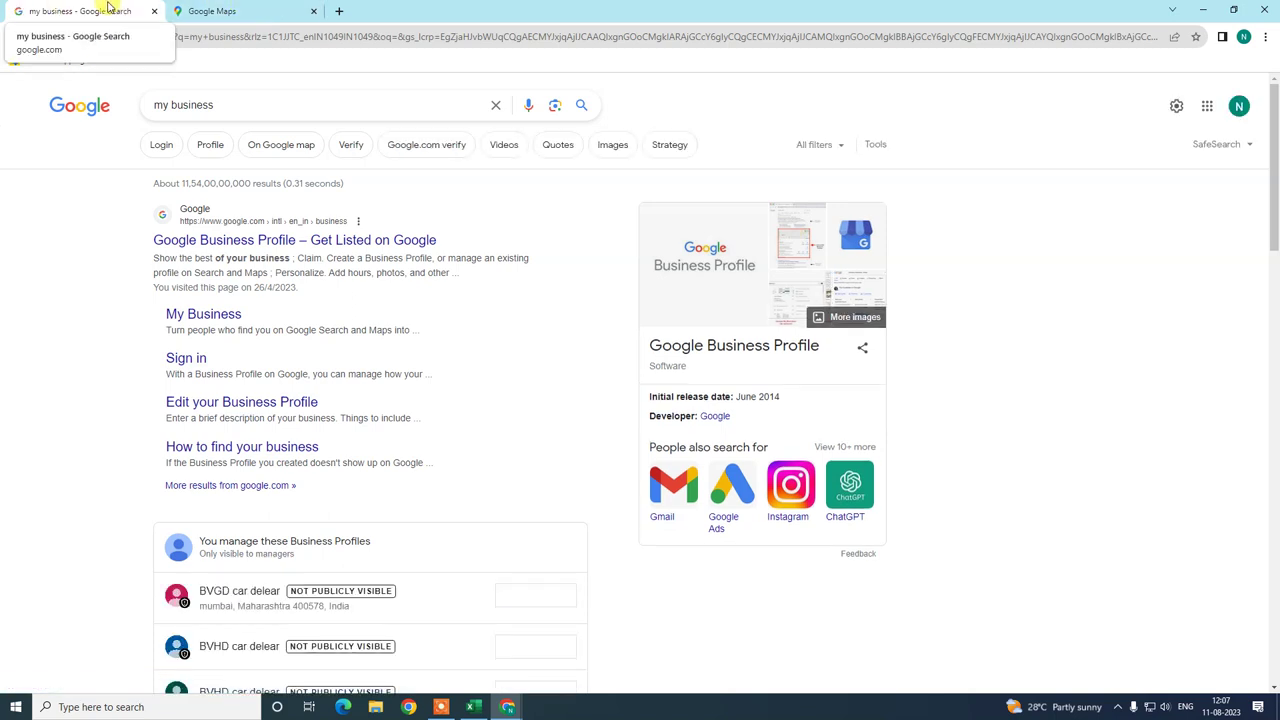
left_click(215, 11)
left_click(117, 12)
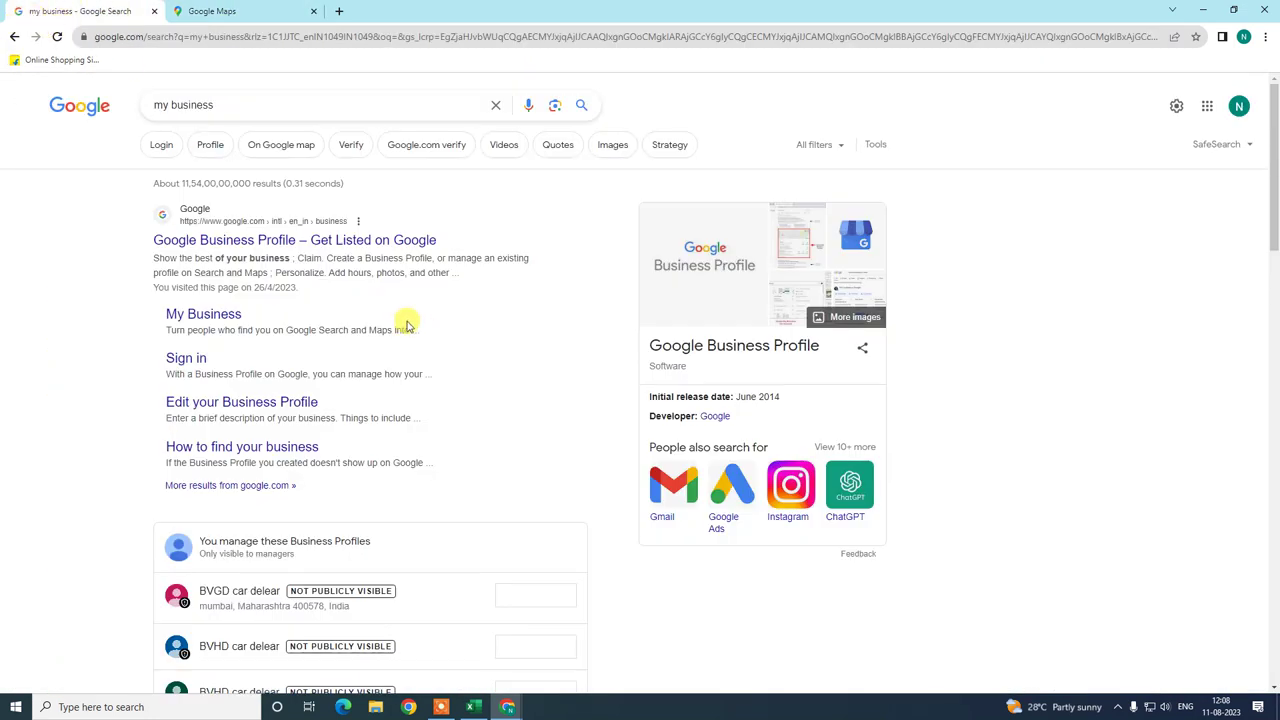
scroll(480, 306, "down", 2)
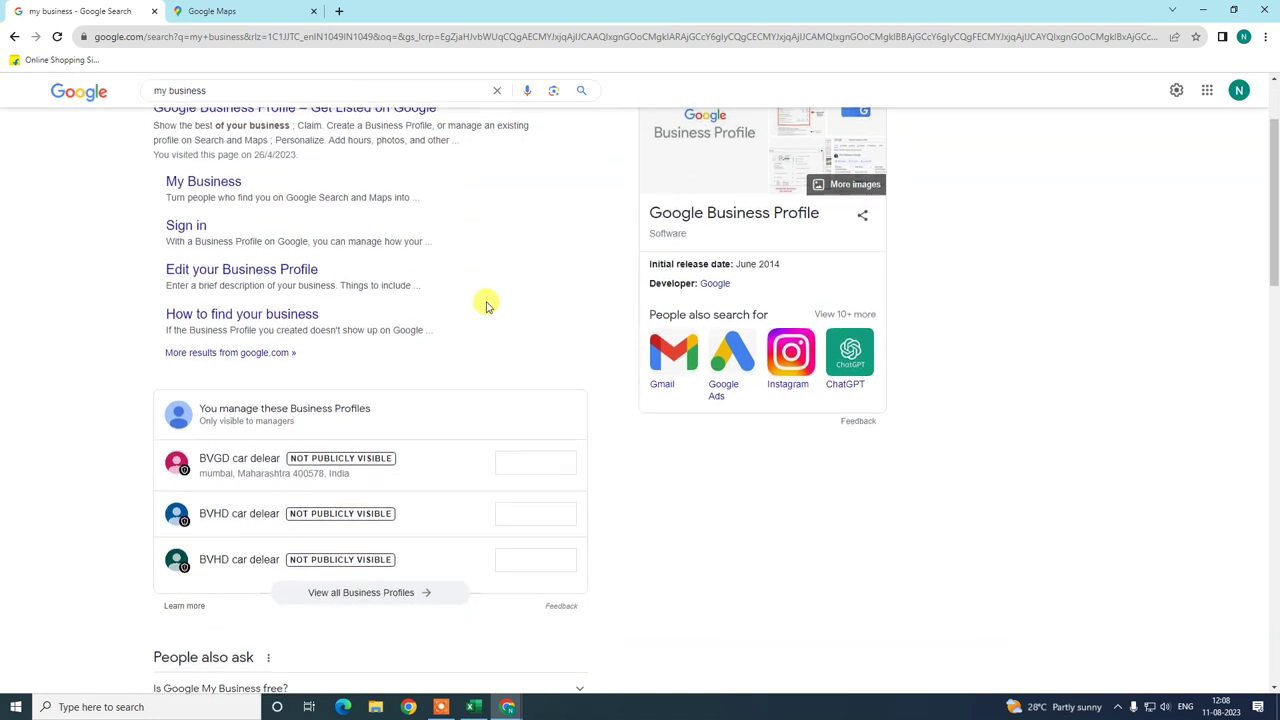
scroll(480, 306, "up", 2)
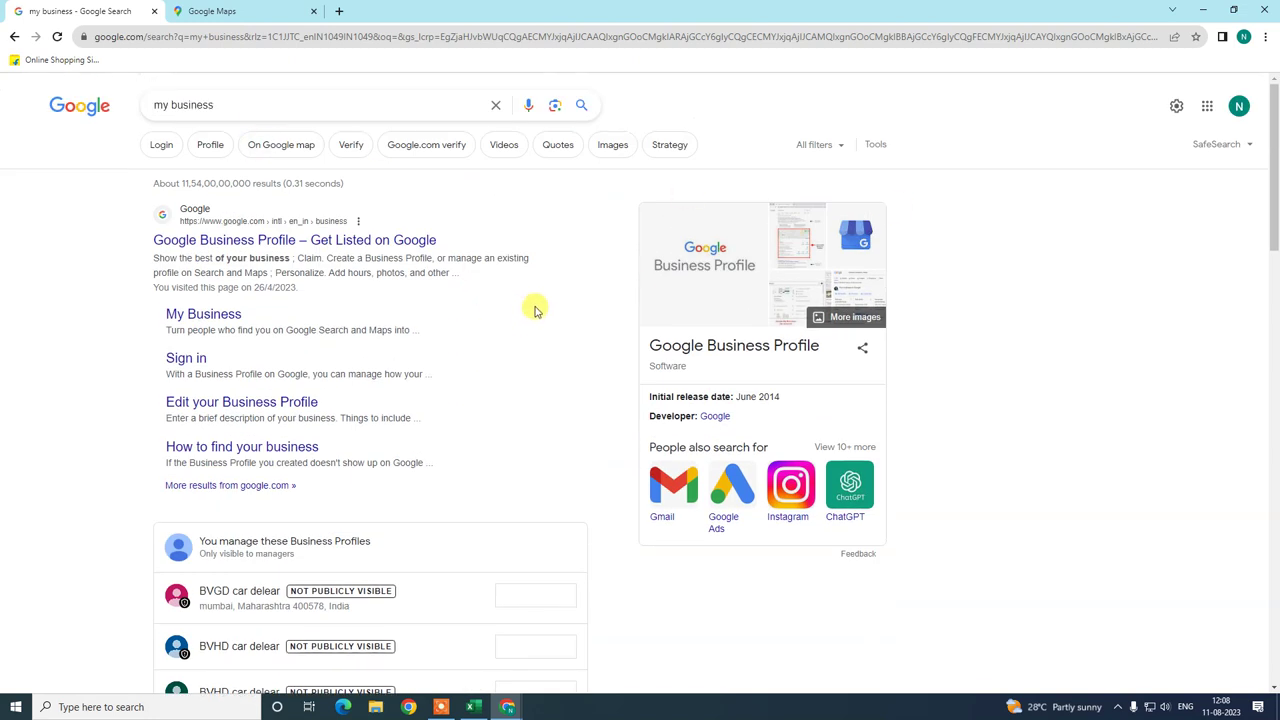
mouse_move(1264, 128)
left_mouse_down()
mouse_move(1274, 136)
mouse_move(1274, 118)
left_mouse_up()
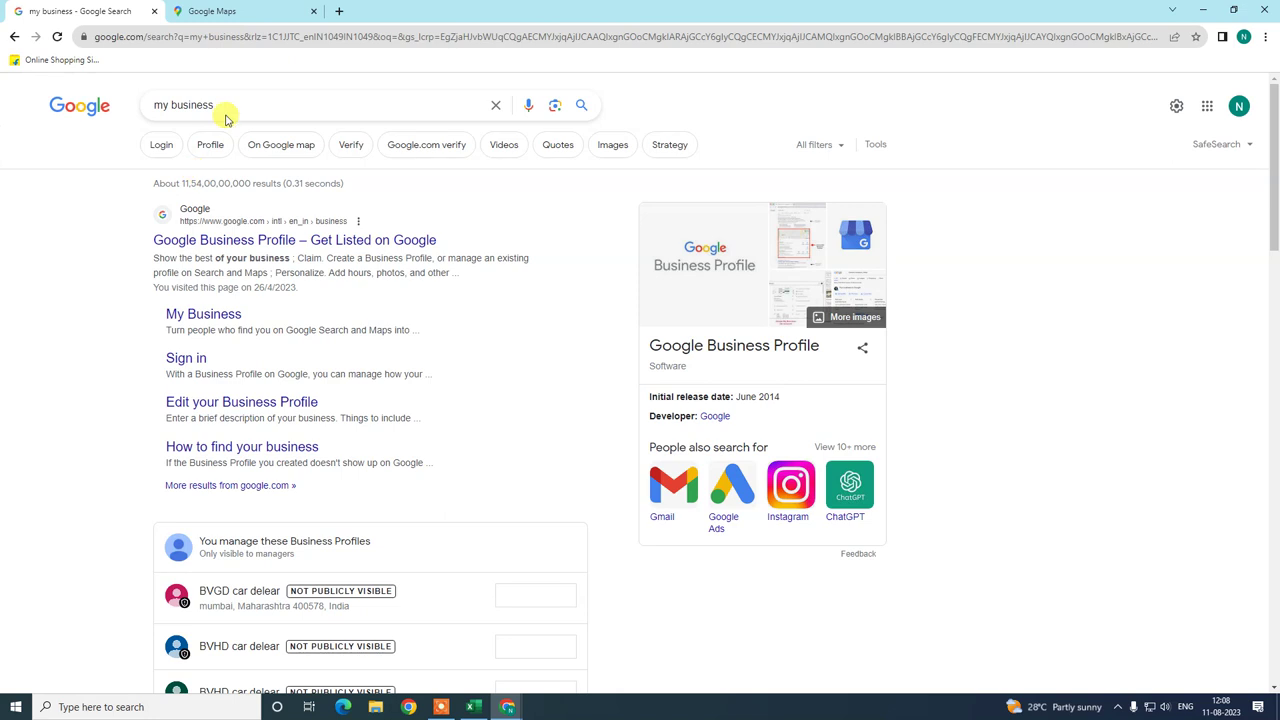
scroll(343, 329, "down", 3)
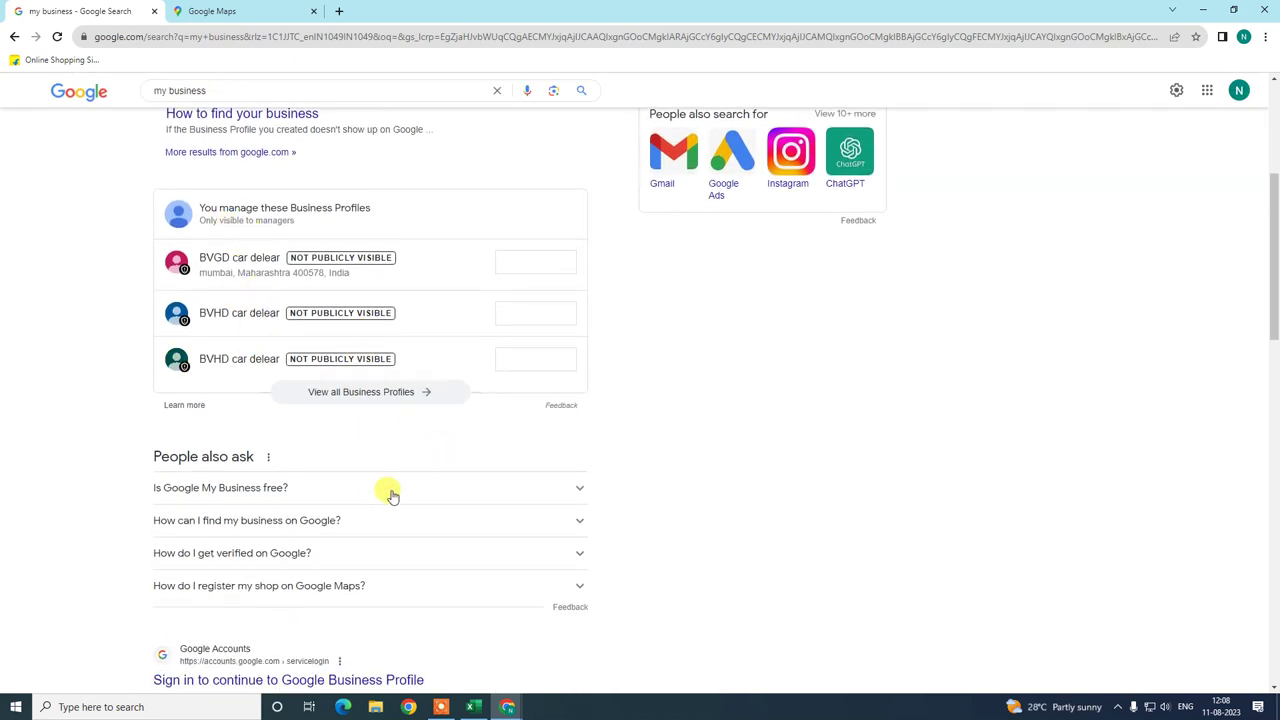
scroll(389, 494, "up", 1)
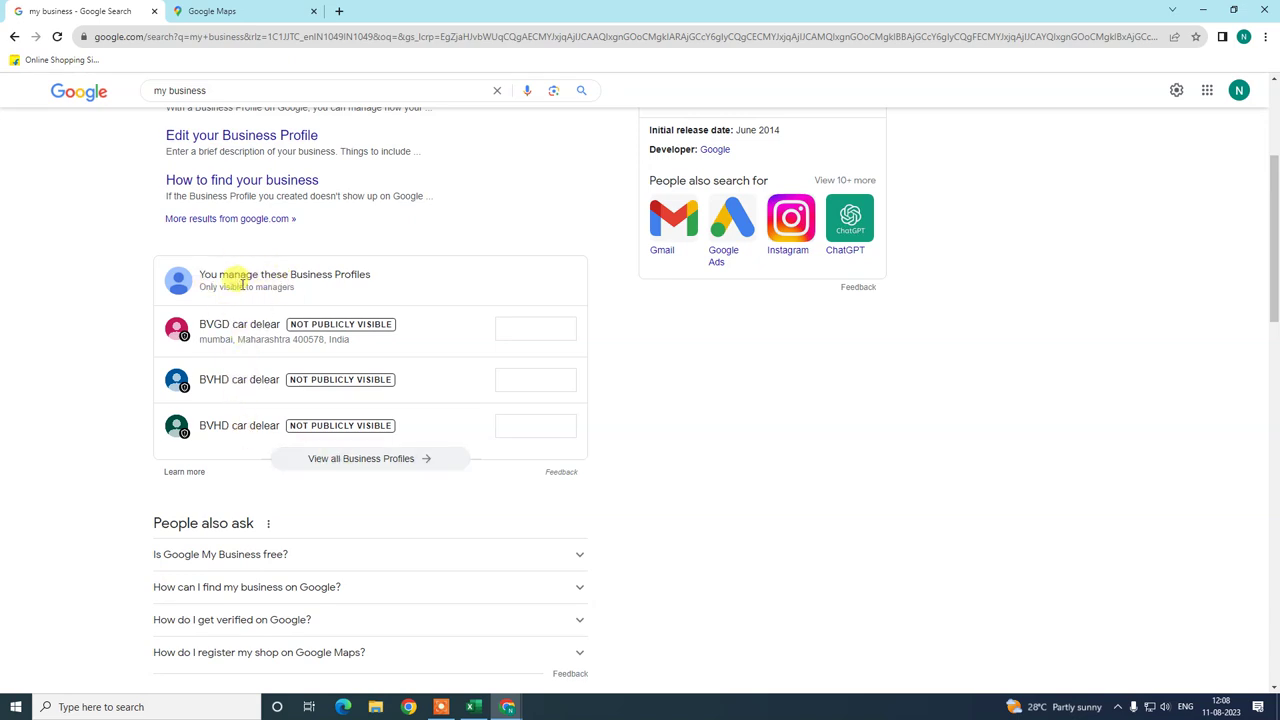
scroll(437, 289, "up", 2)
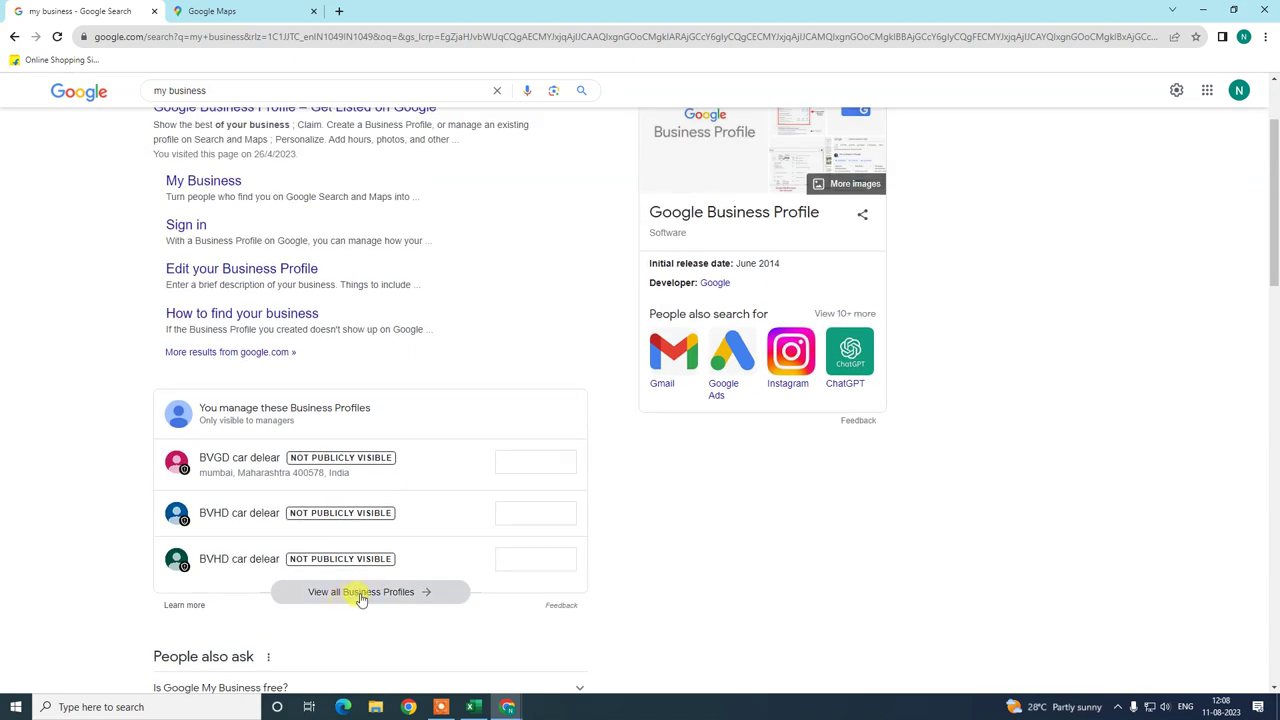
left_click(362, 594)
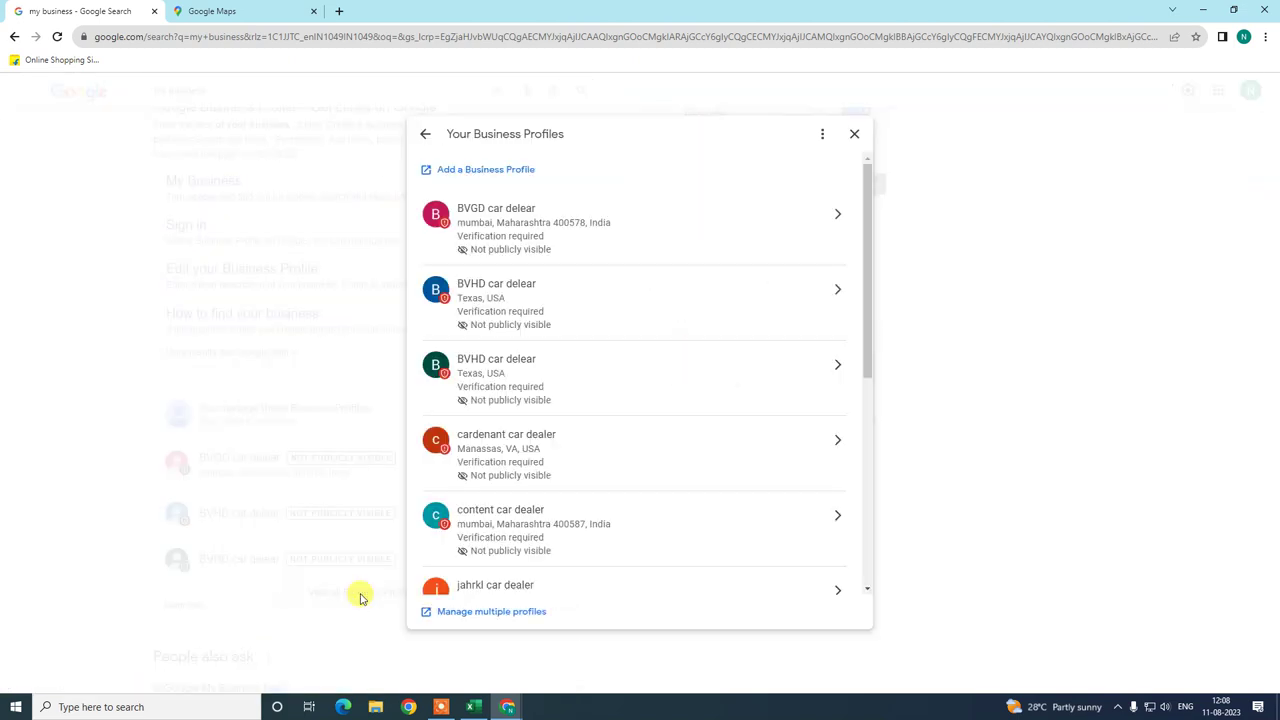
Open the BVGD car delear profile and start editing its business information
left_click(529, 215)
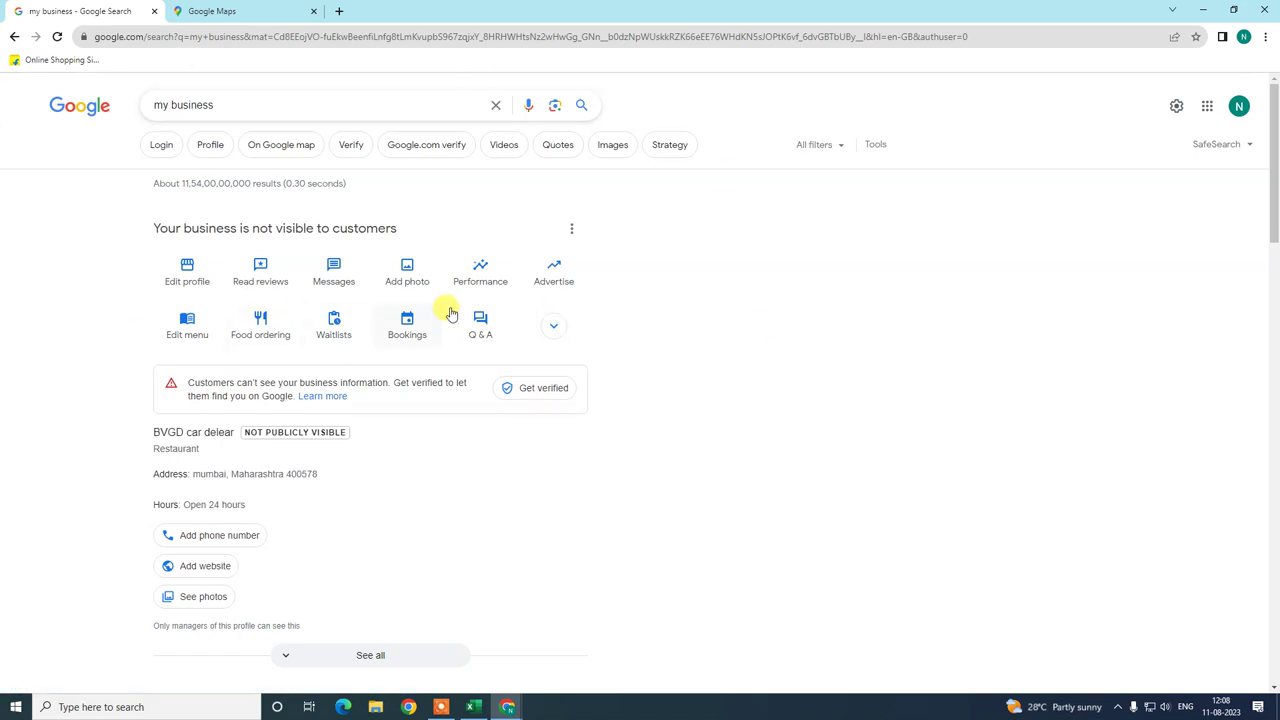
left_click(175, 287)
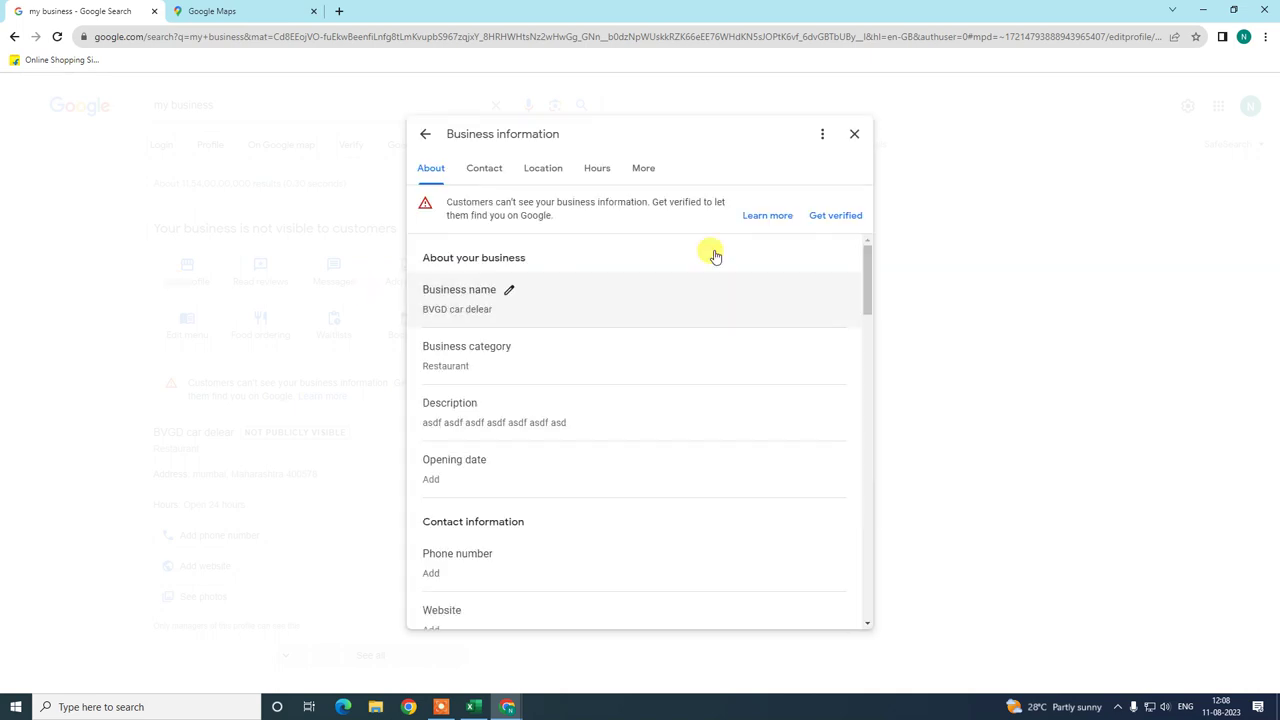
Go to the Contact and Location sections and open the business location address fields
left_click(476, 175)
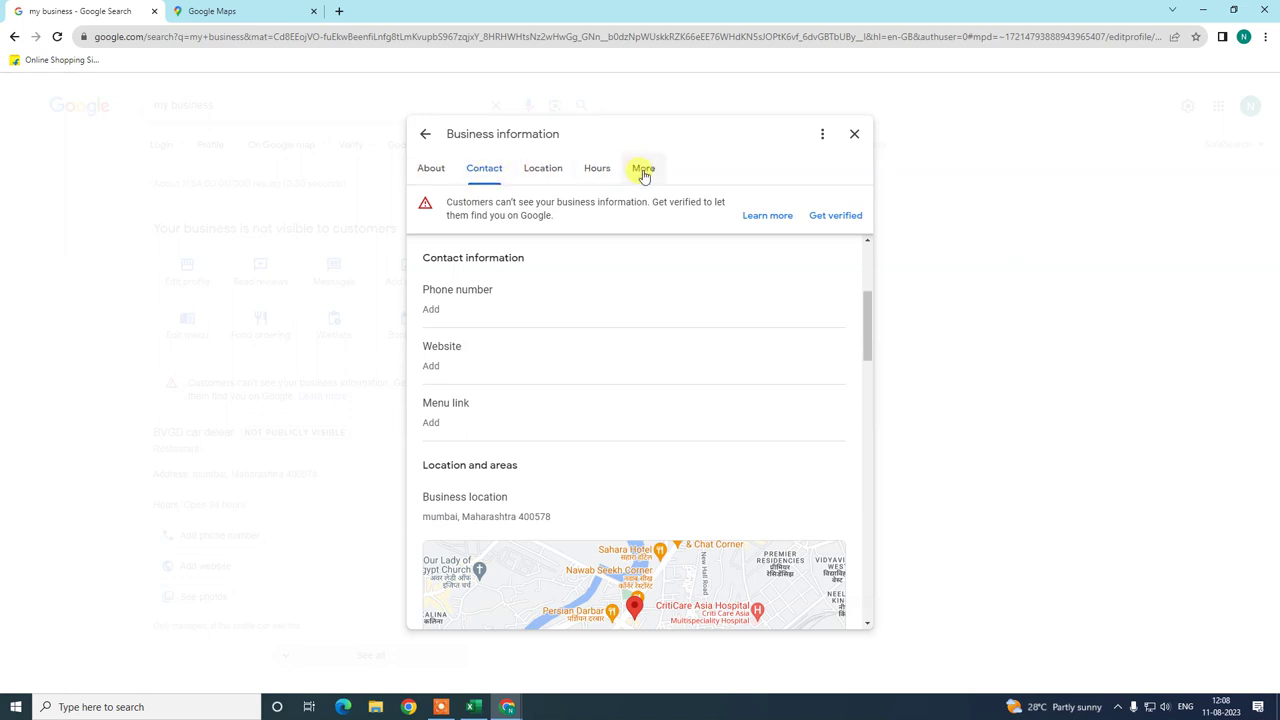
left_click(549, 175)
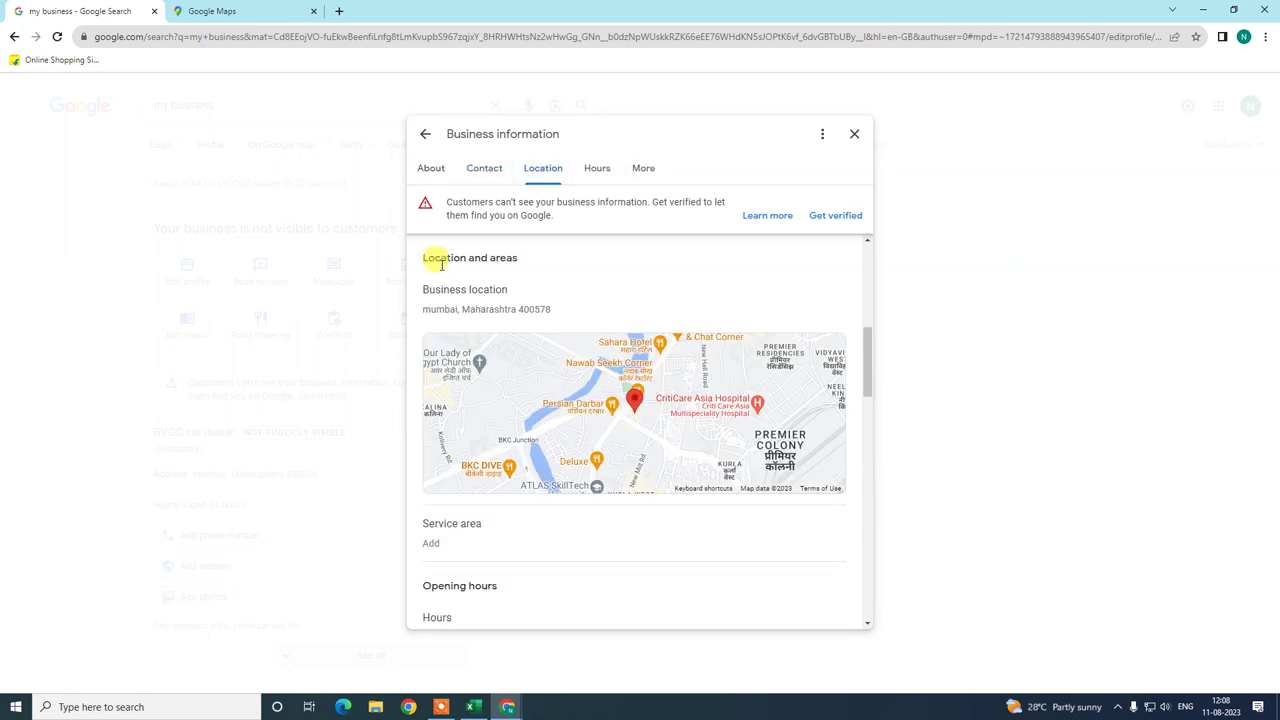
left_click(522, 292)
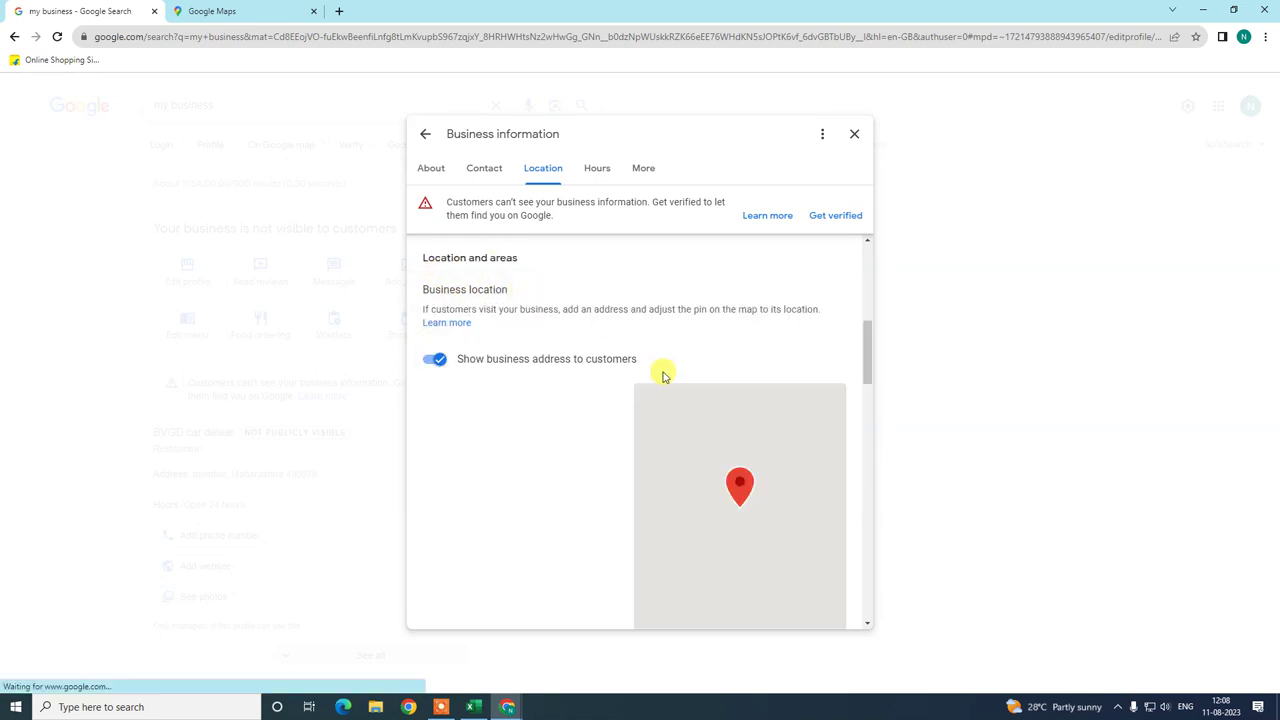
scroll(558, 335, "down", 2)
scroll(558, 342, "up", 1)
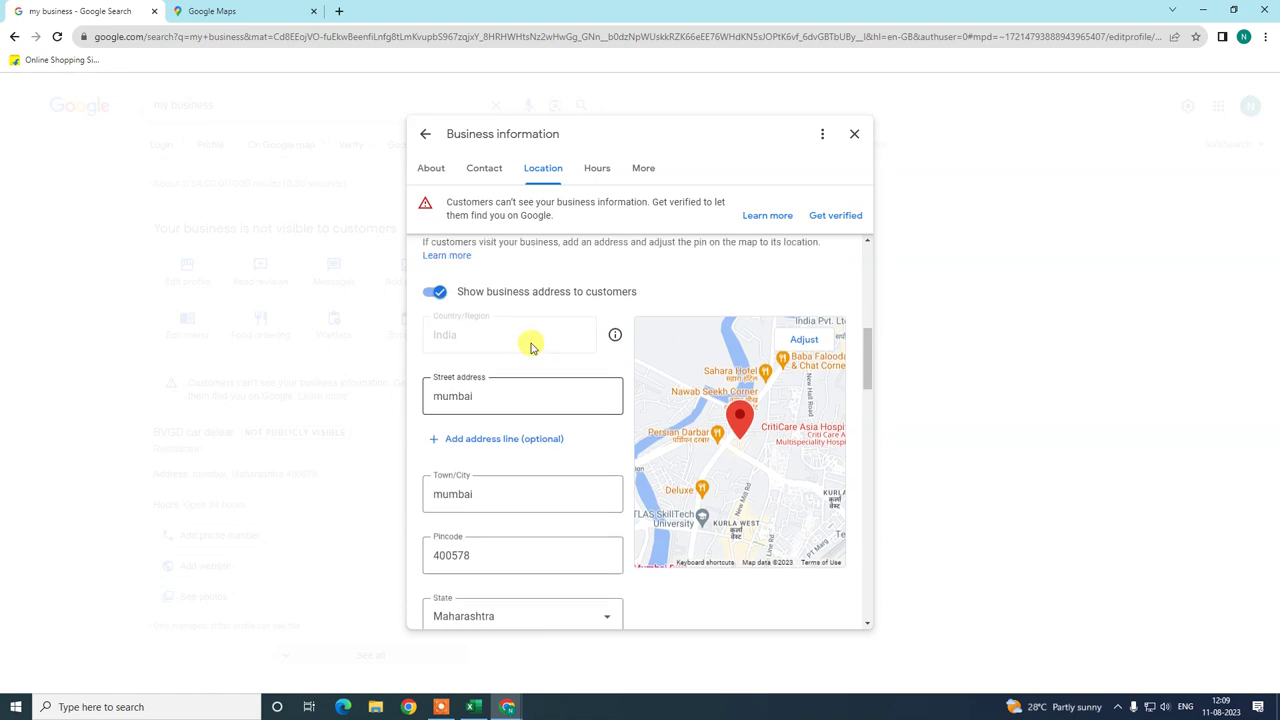
scroll(764, 432, "down", 1)
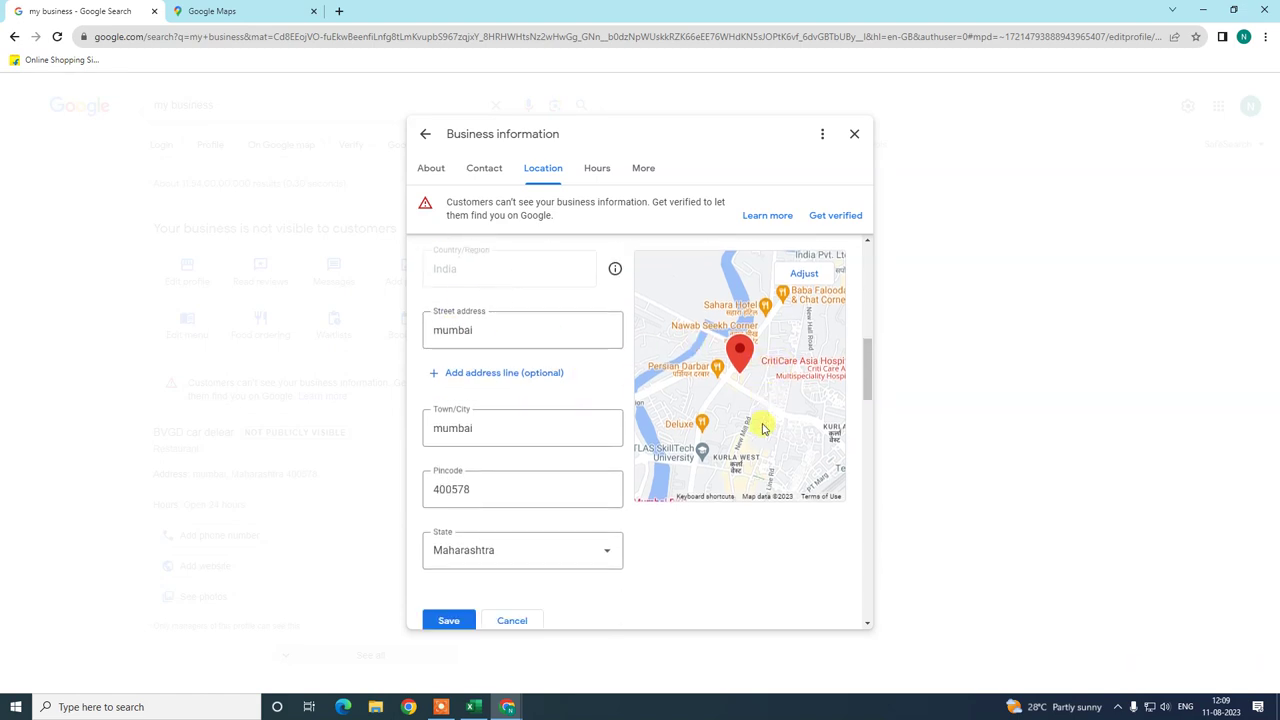
Enter 'asdfasdf' in Street address line 2
double_click(490, 330)
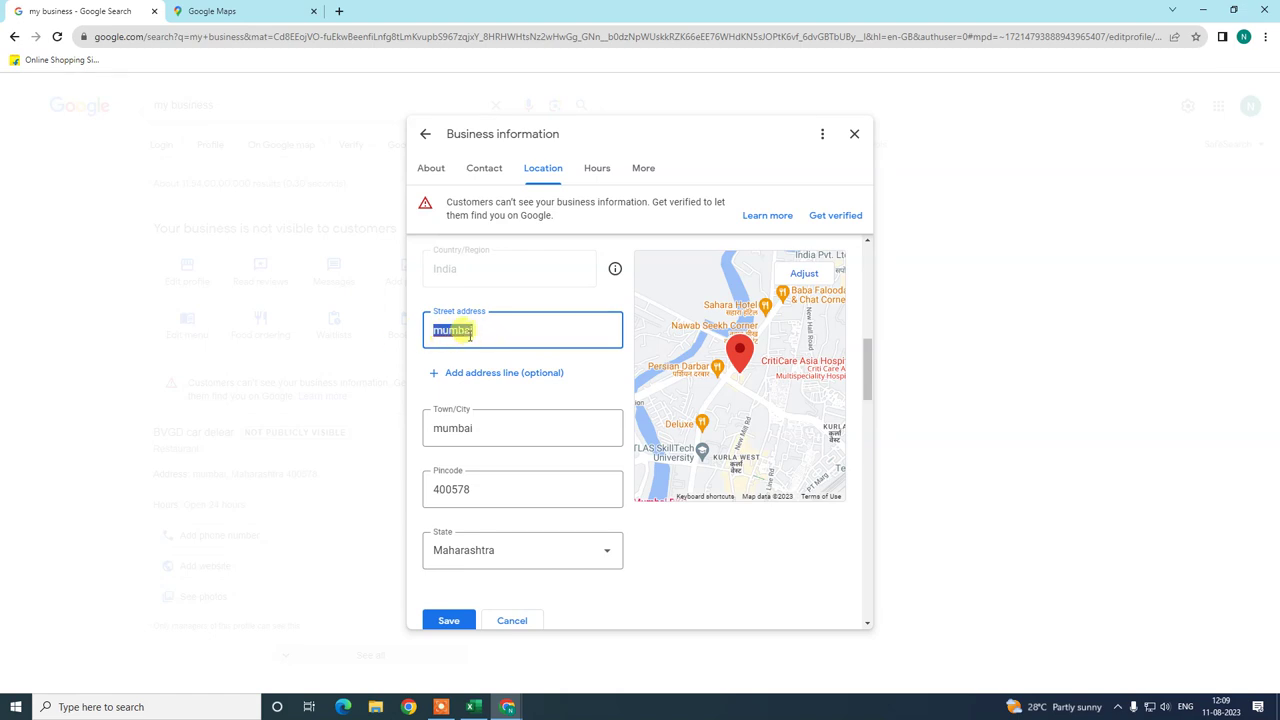
left_click(437, 375)
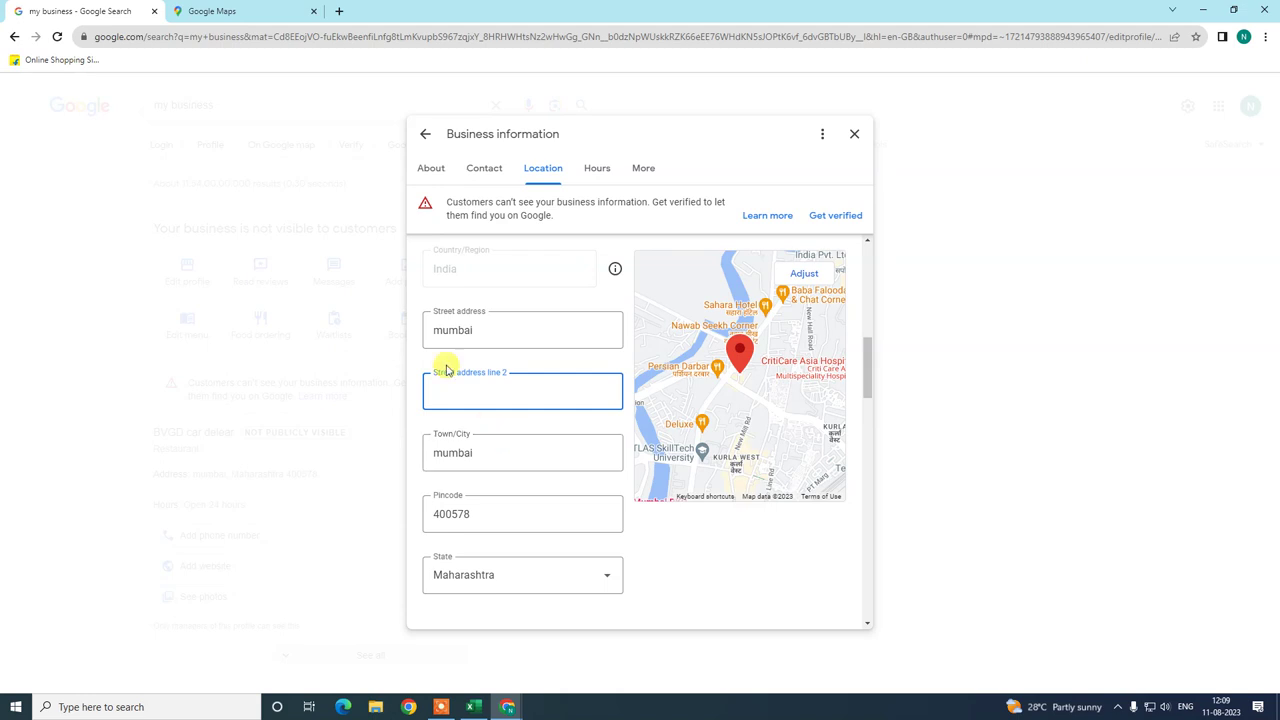
left_click(491, 440)
left_click(480, 390)
left_click(474, 337)
left_click(487, 389)
type("as")
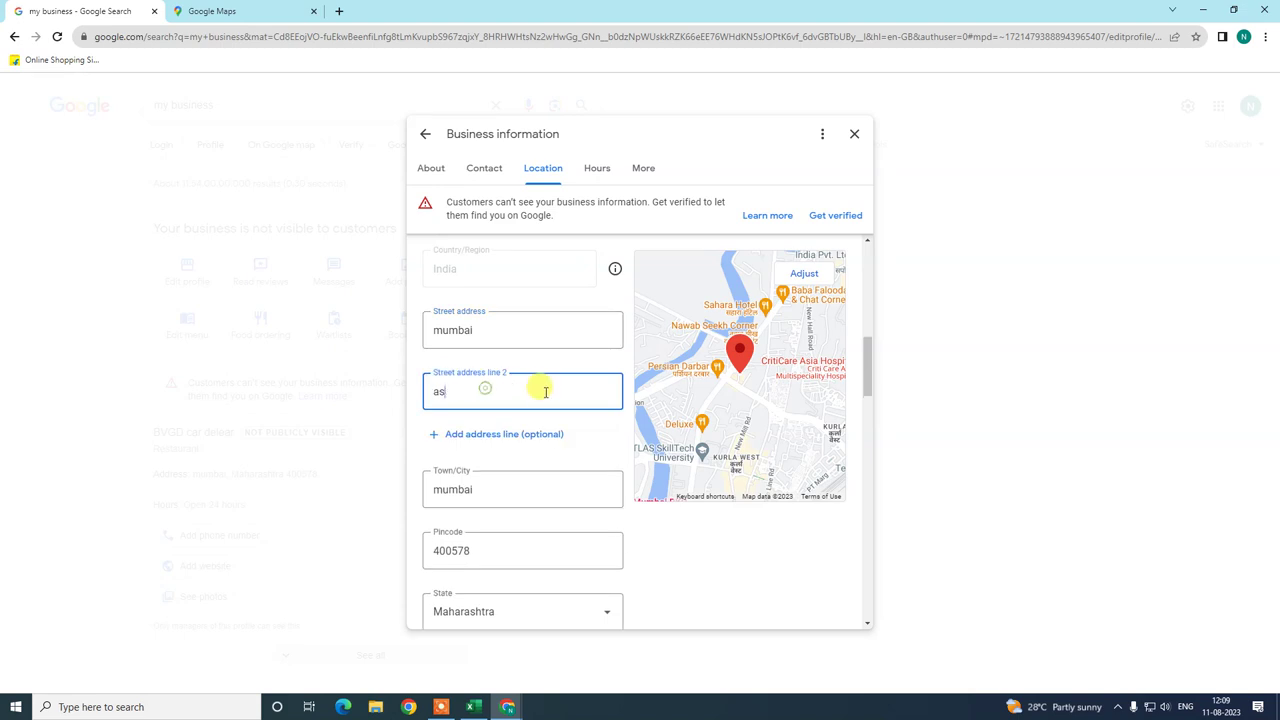
type("dfasdf")
Add a third address line and delete the first letter of the town, leaving 'umbai'
left_click(504, 434)
scroll(490, 425, "down", 2)
left_click(511, 381)
left_click(441, 381)
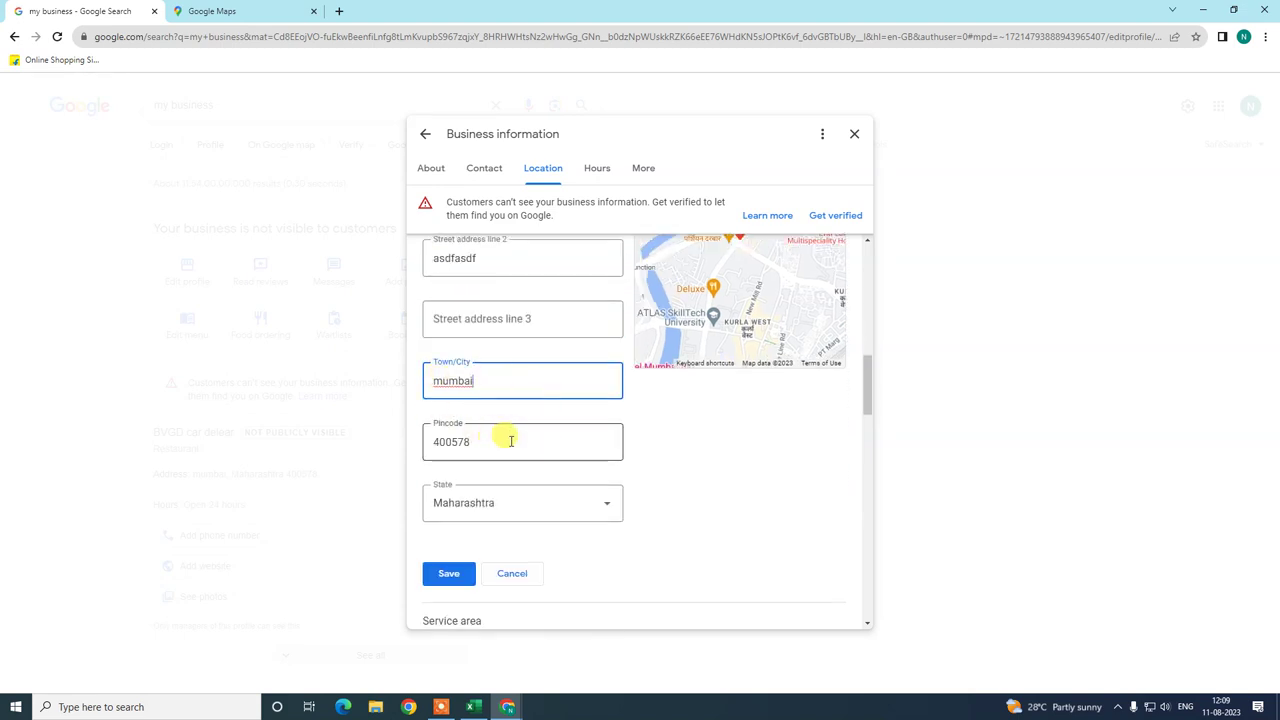
left_click_drag(444, 385, 320, 380)
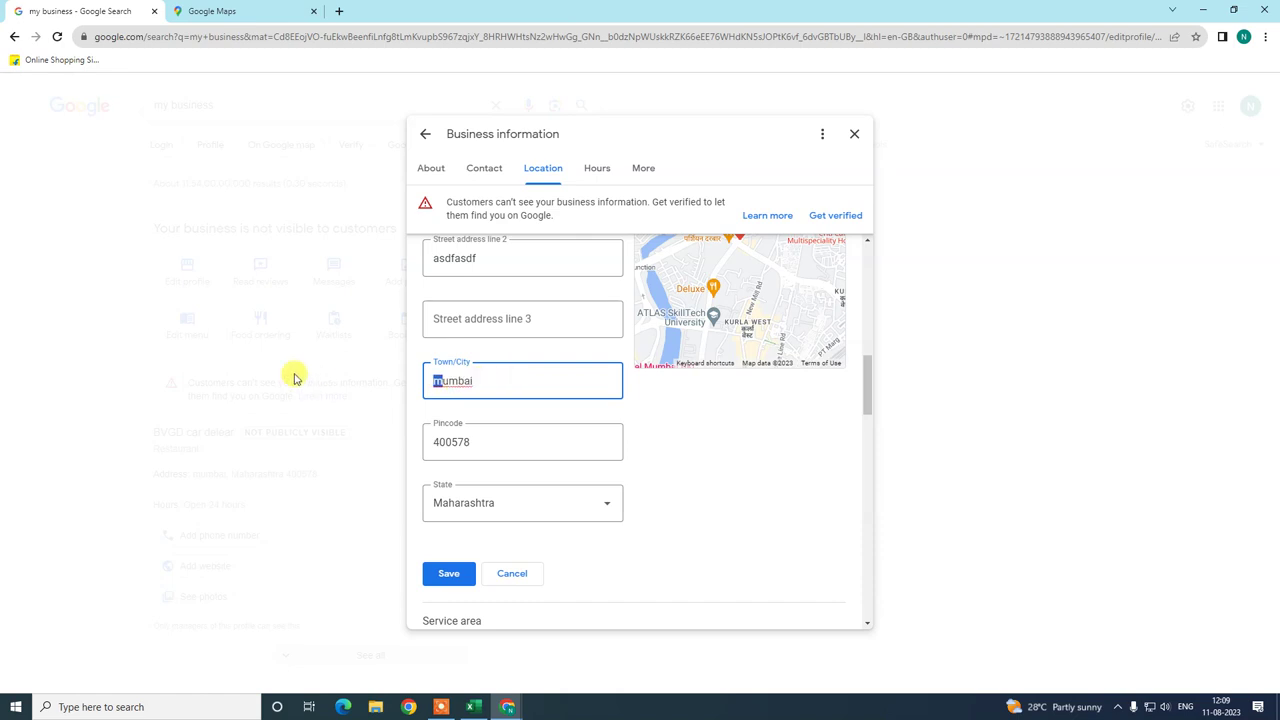
scroll(540, 430, "up", 1)
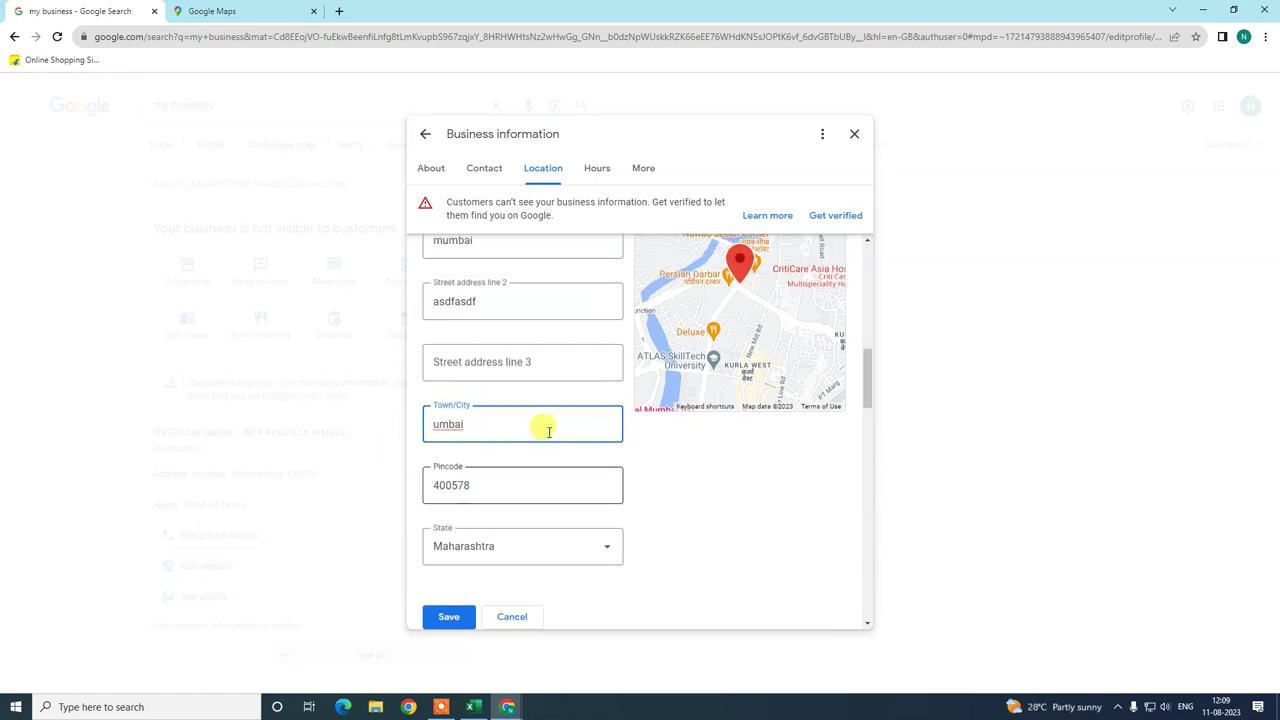
scroll(541, 493, "up", 1)
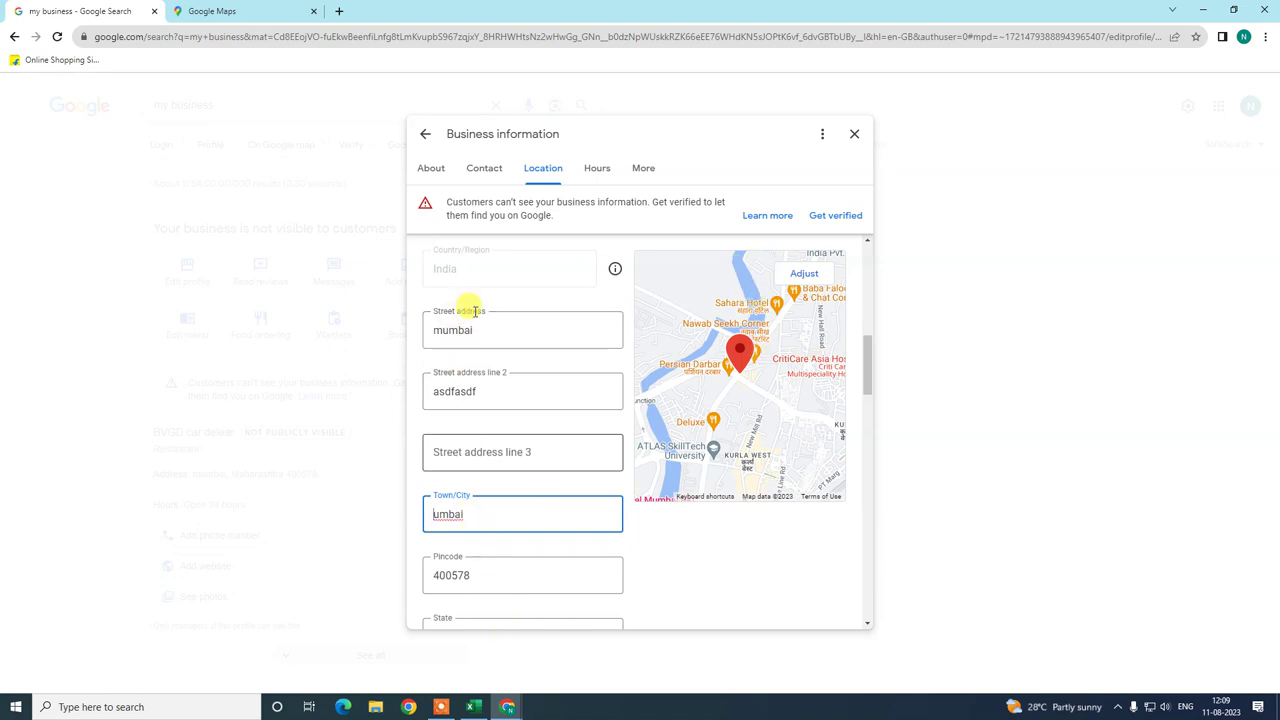
left_click(340, 11)
Move the new tab to the front, open the profile guidelines and expand the Address section
left_click_drag(386, 11, 30, 10)
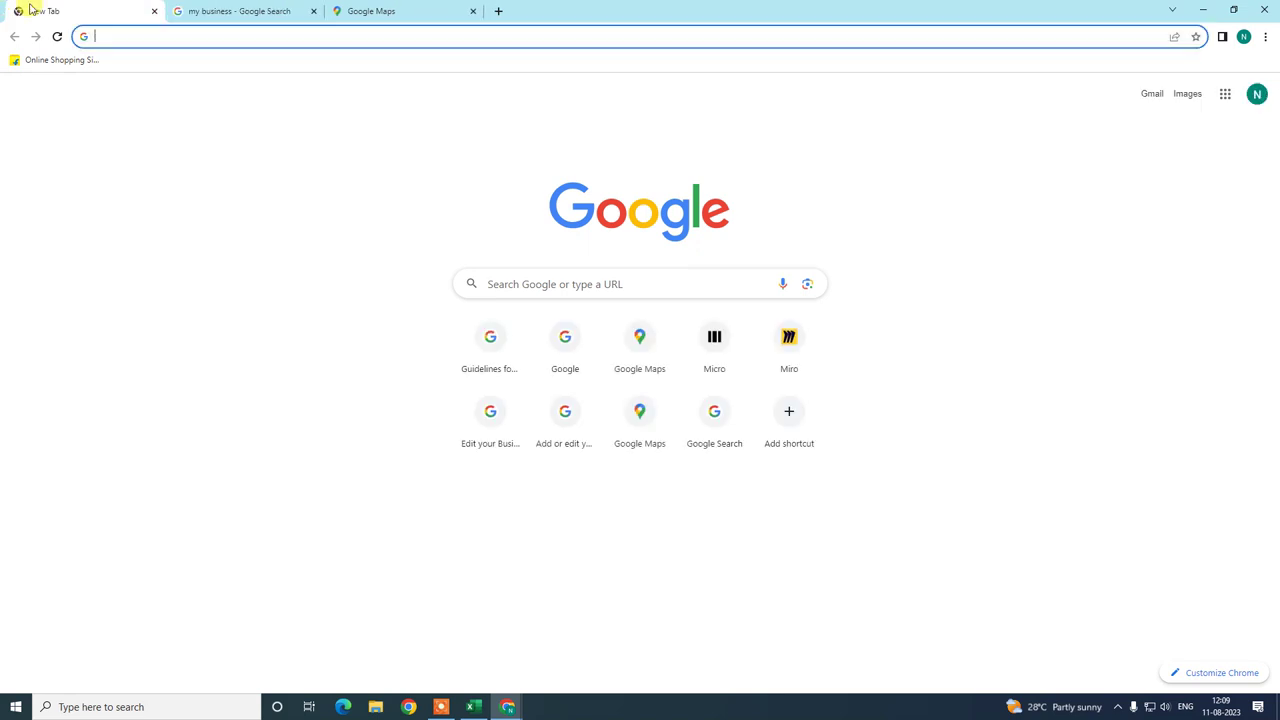
left_click(499, 376)
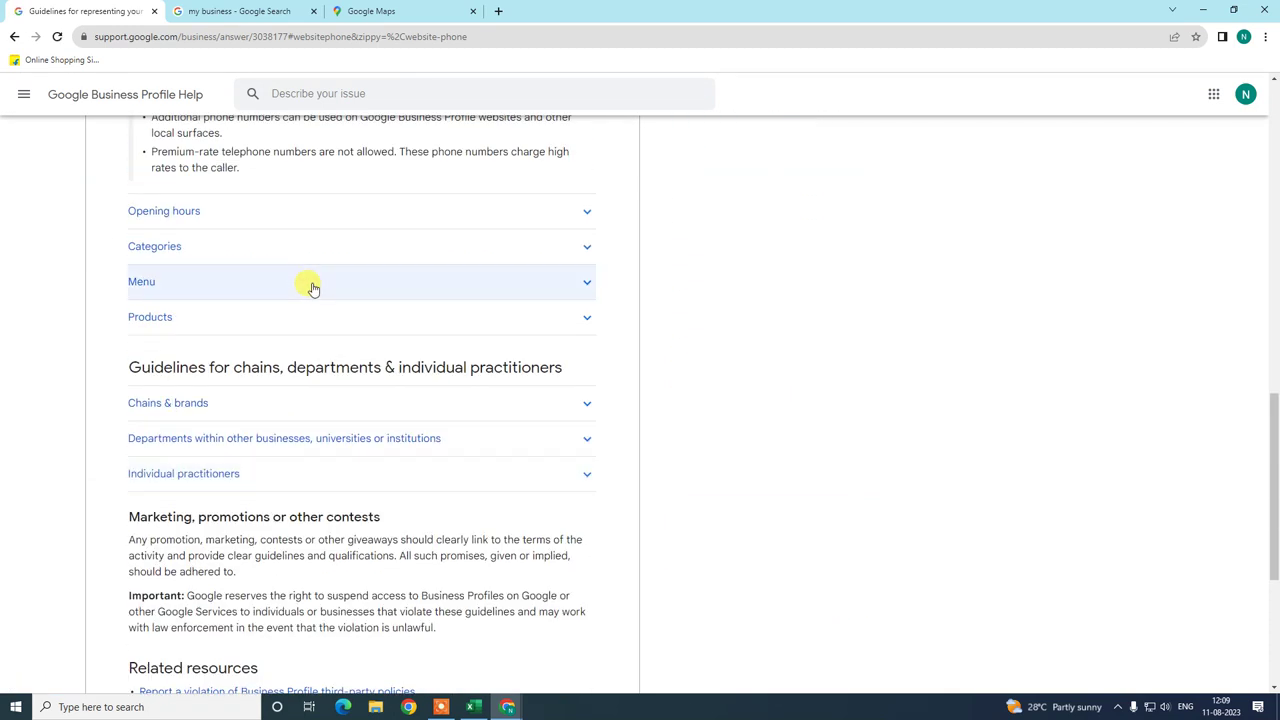
scroll(349, 354, "up", 5)
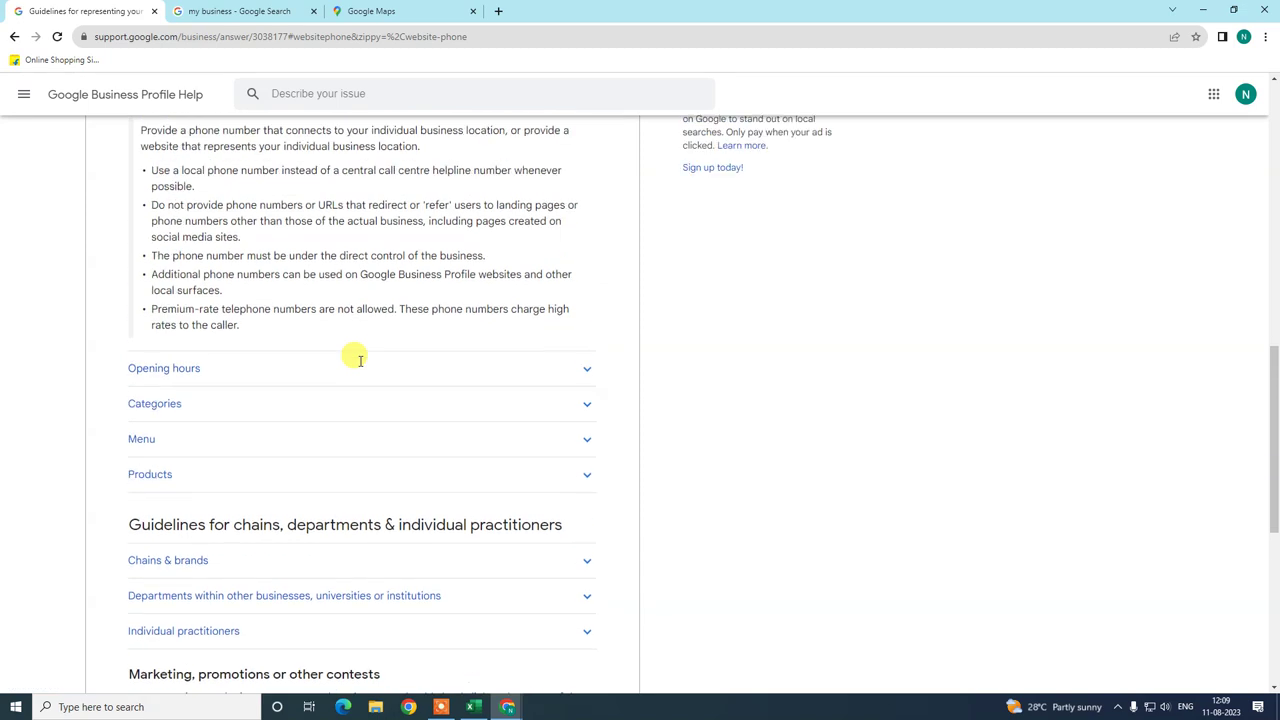
left_click(445, 375)
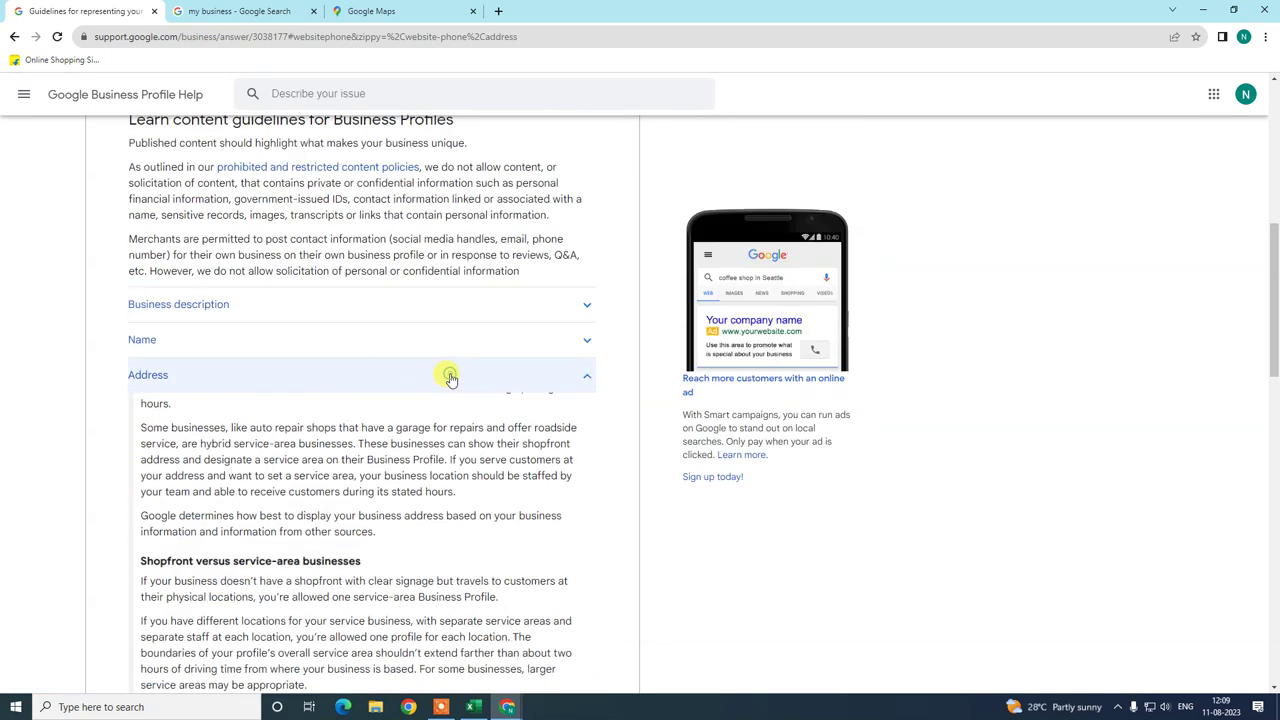
Highlight the advice about putting suite numbers in Address Line 2
scroll(253, 413, "down", 2)
left_click_drag(140, 344, 425, 521)
scroll(420, 390, "down", 2)
left_click(287, 330)
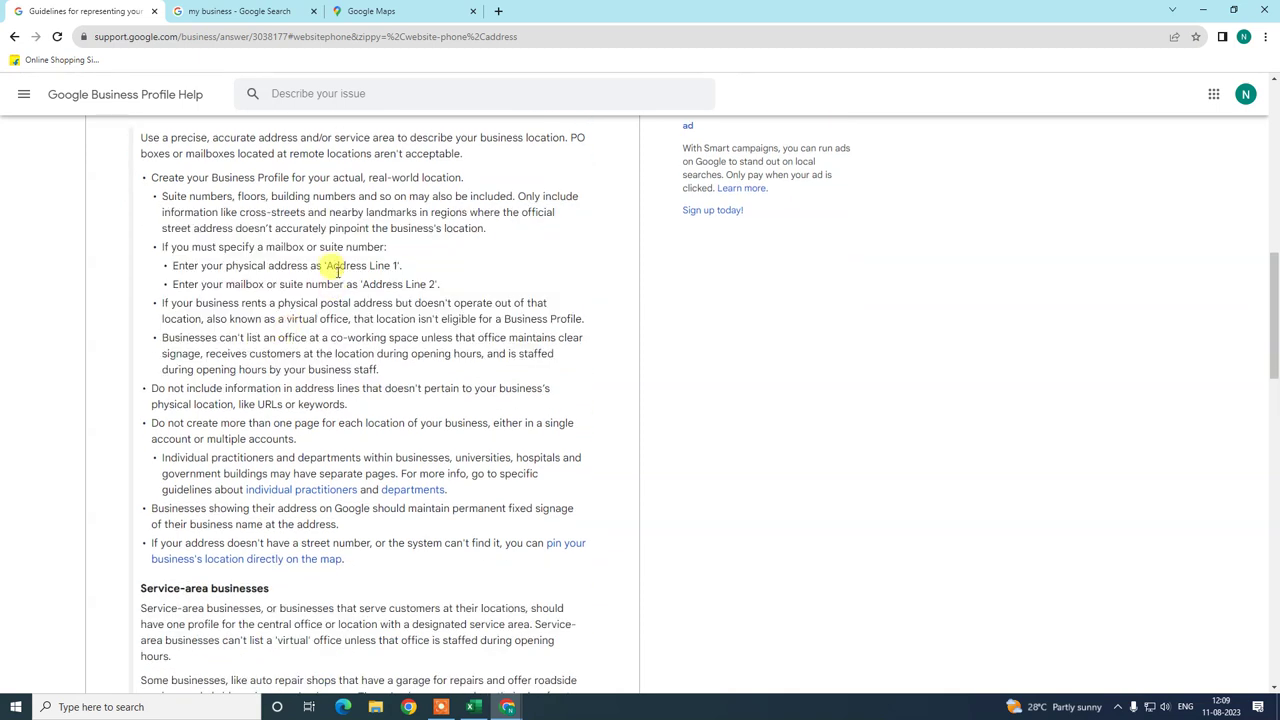
left_click_drag(328, 265, 427, 284)
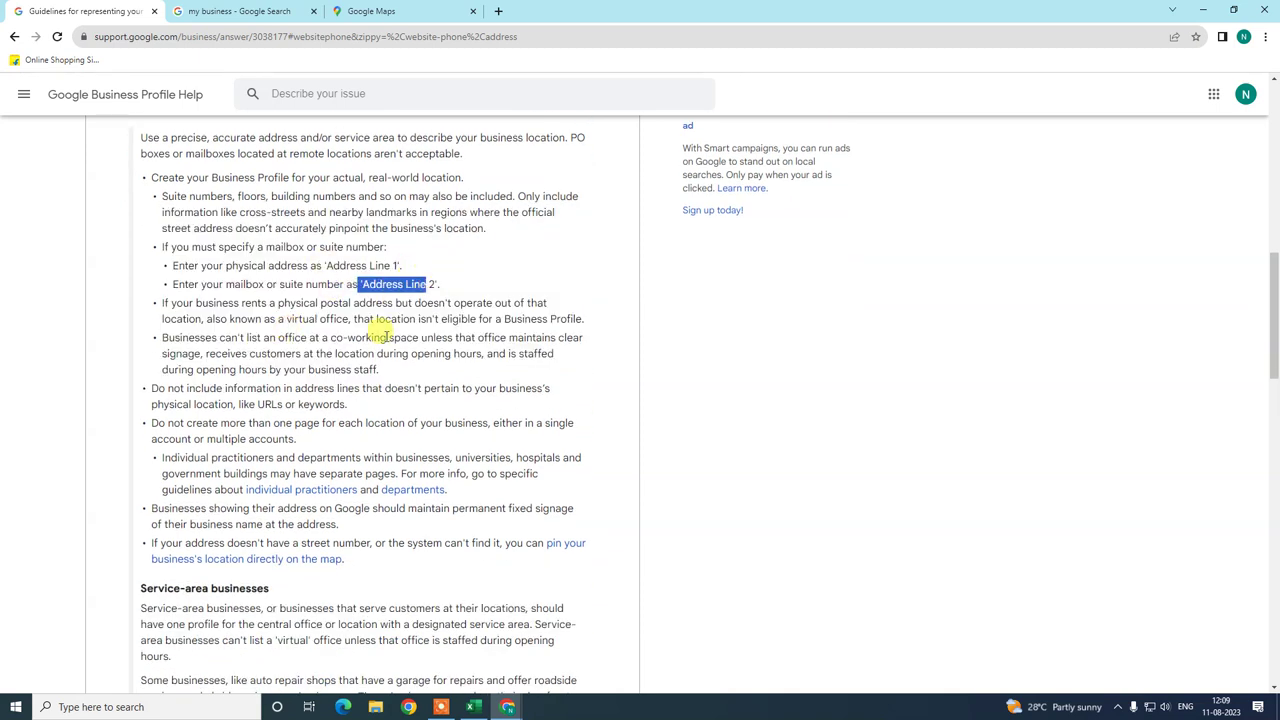
scroll(381, 338, "down", 2)
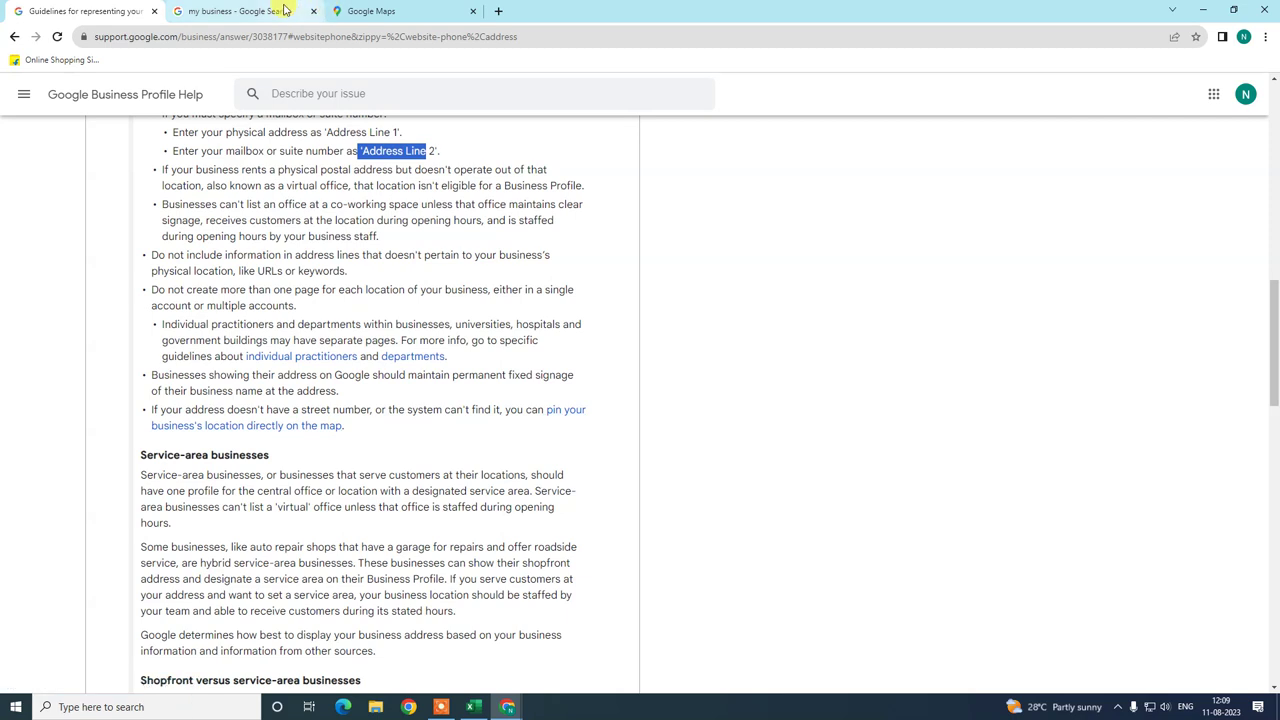
left_click(409, 10)
left_click(230, 8)
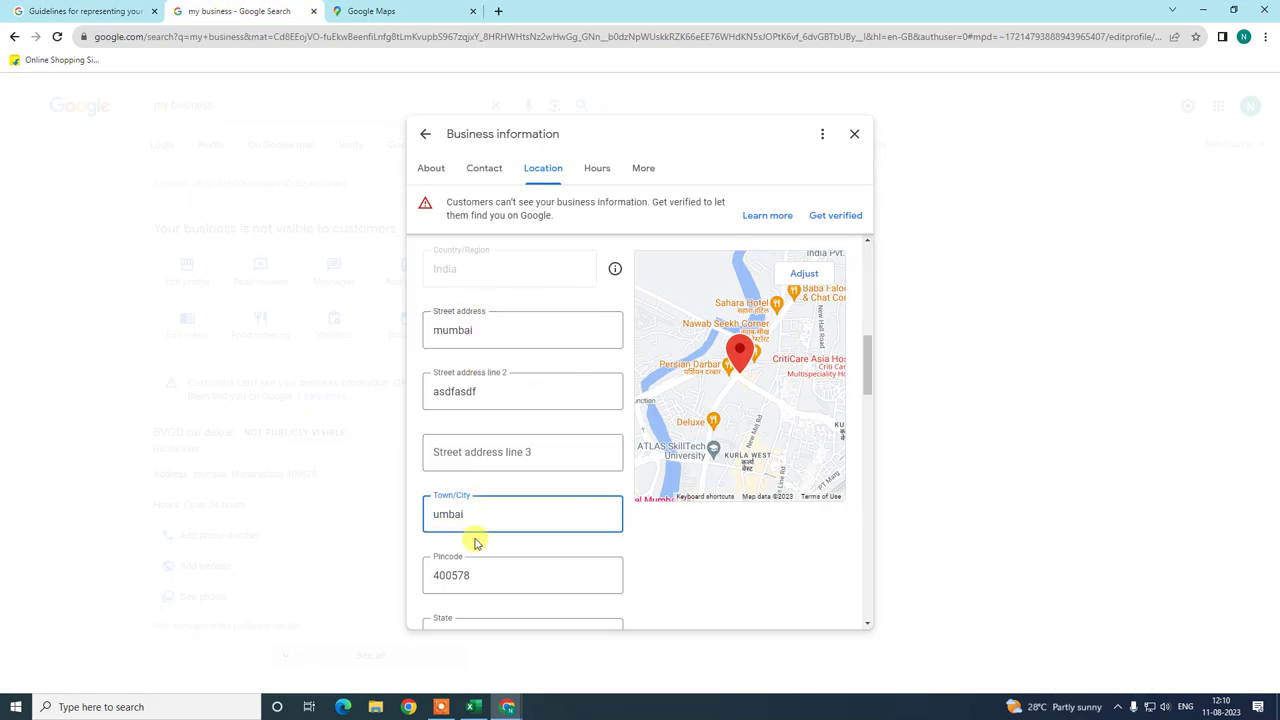
Leave the Town/City field and unlock the location map for moving the pin
left_click(682, 530)
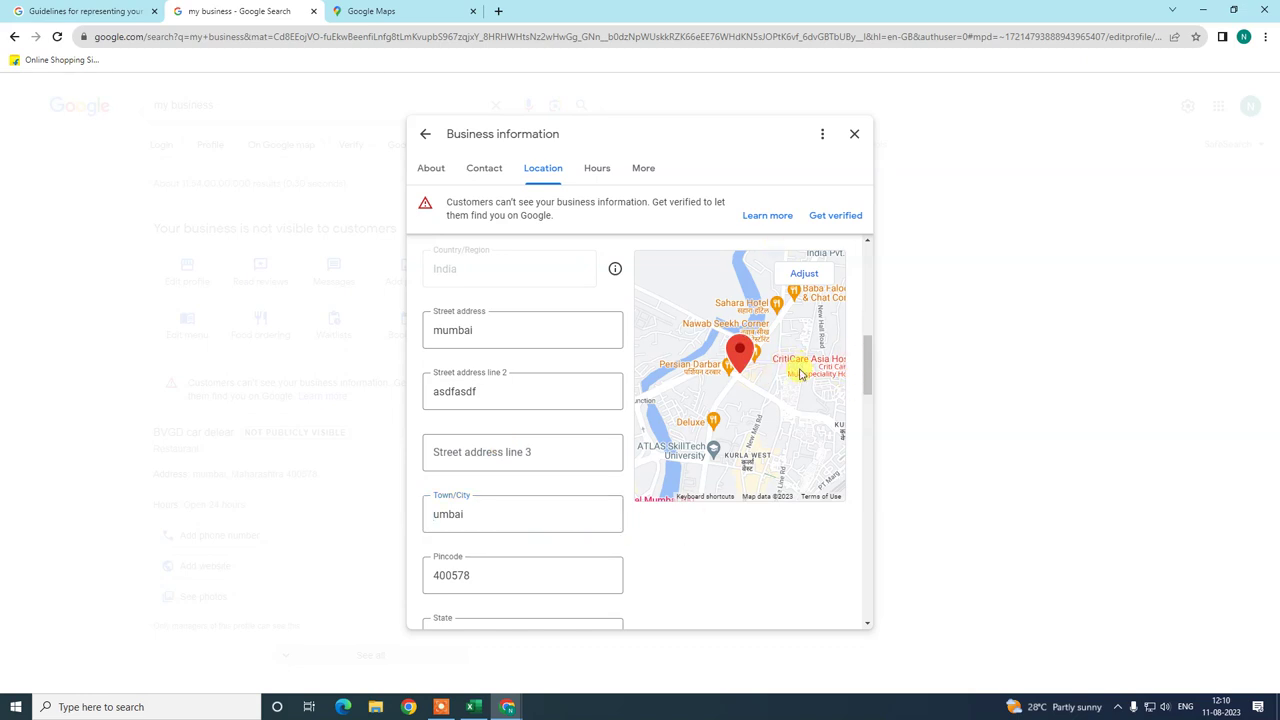
scroll(790, 400, "up", 1)
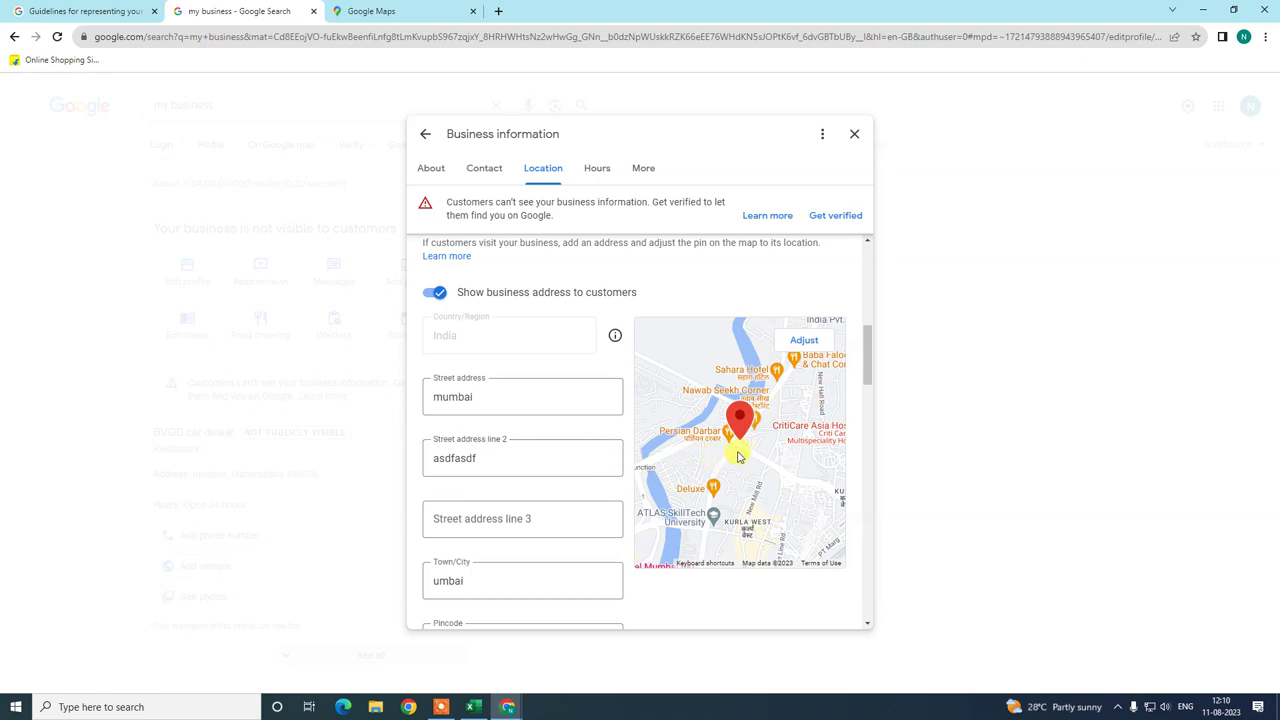
scroll(855, 380, "up", 1)
scroll(865, 310, "down", 2)
left_click(806, 274)
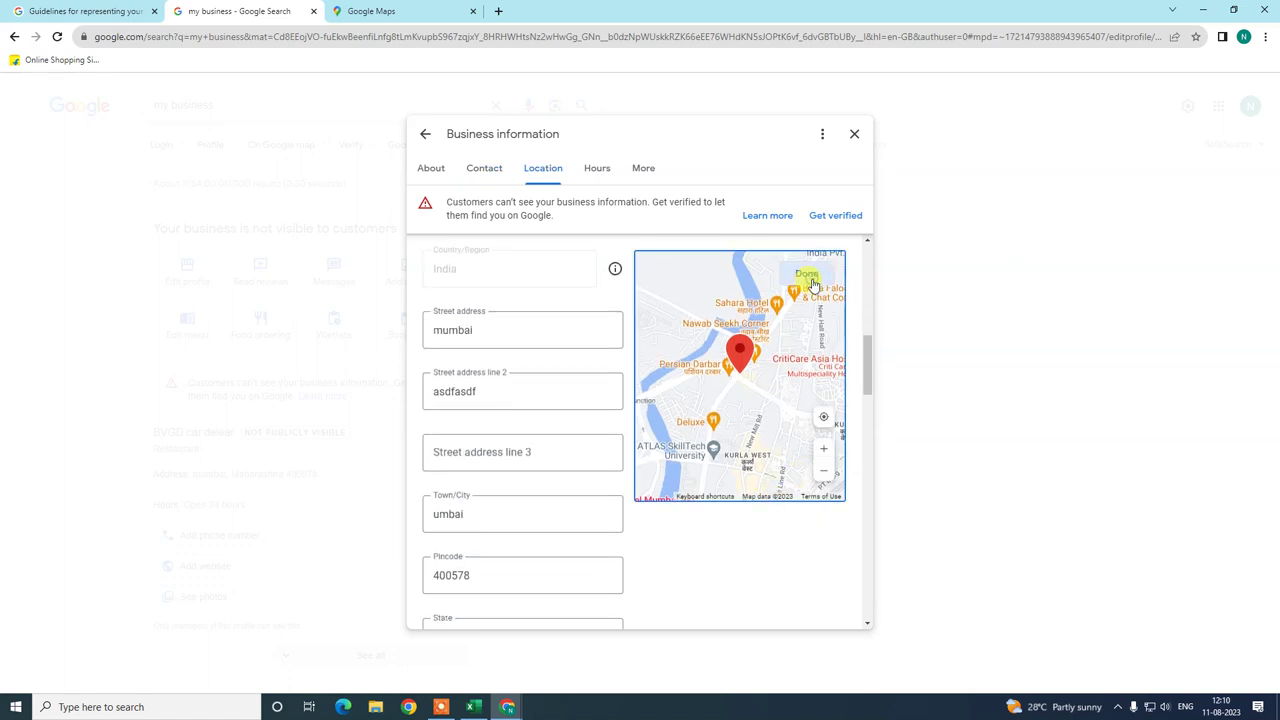
Zoom the map in three levels and back out, then drag it to start moving the pin
left_click(823, 449)
left_click(823, 449)
left_click(823, 449)
left_click(823, 477)
left_click(823, 477)
left_click(823, 477)
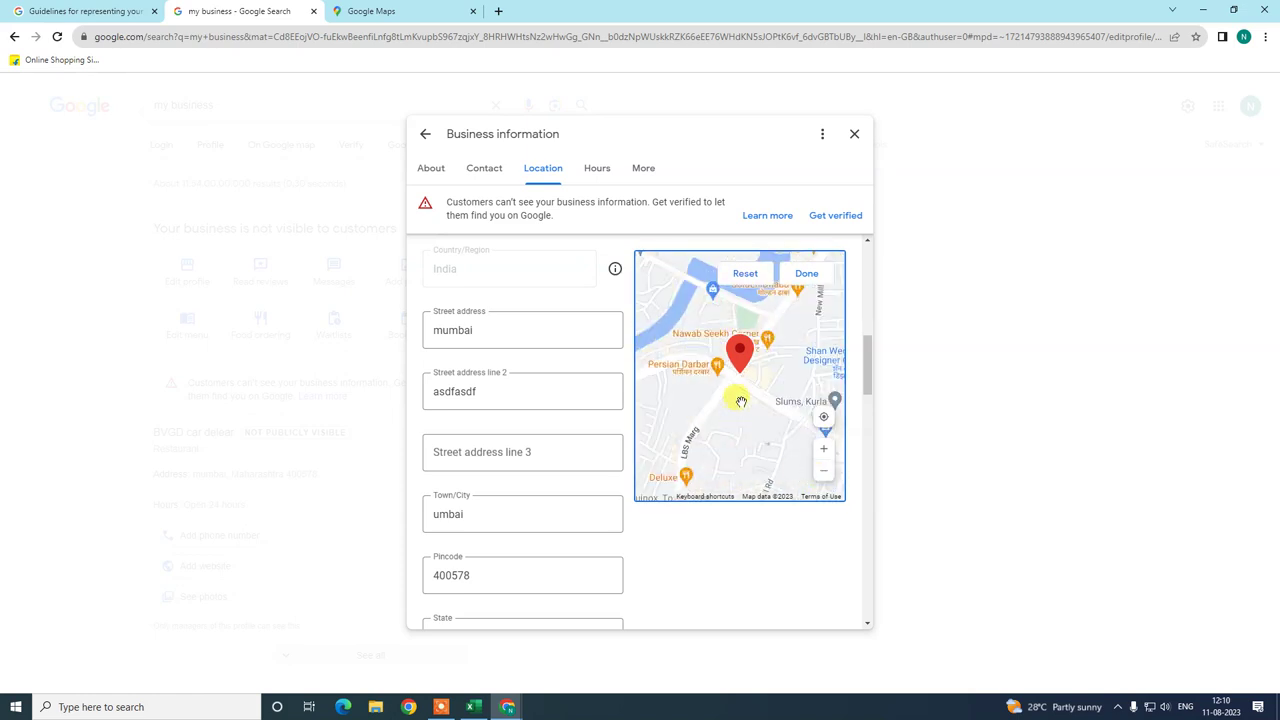
left_click_drag(740, 402, 607, 444)
left_click(607, 444)
Fine-tune the pin beside Gurdwara Guru Nanak Punjabi Darbar near Kurla bike market and confirm
left_click_drag(700, 378, 809, 390)
left_click_drag(737, 479, 808, 437)
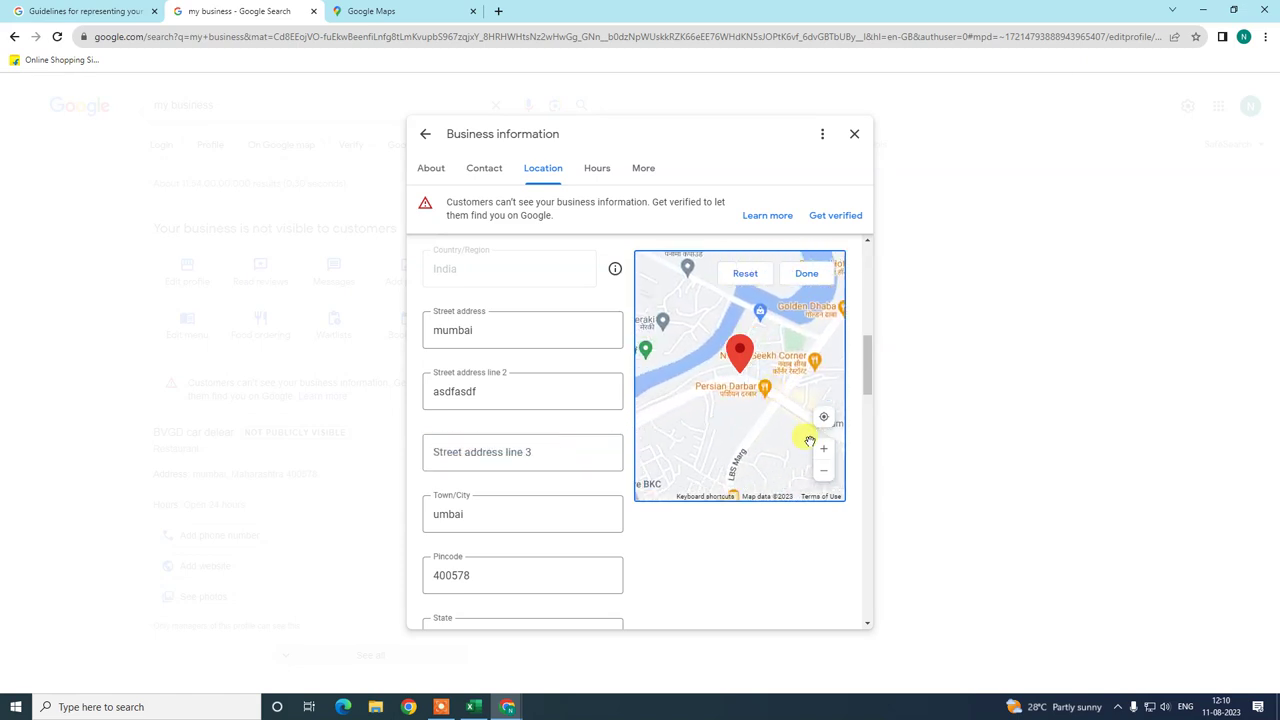
left_click(823, 450)
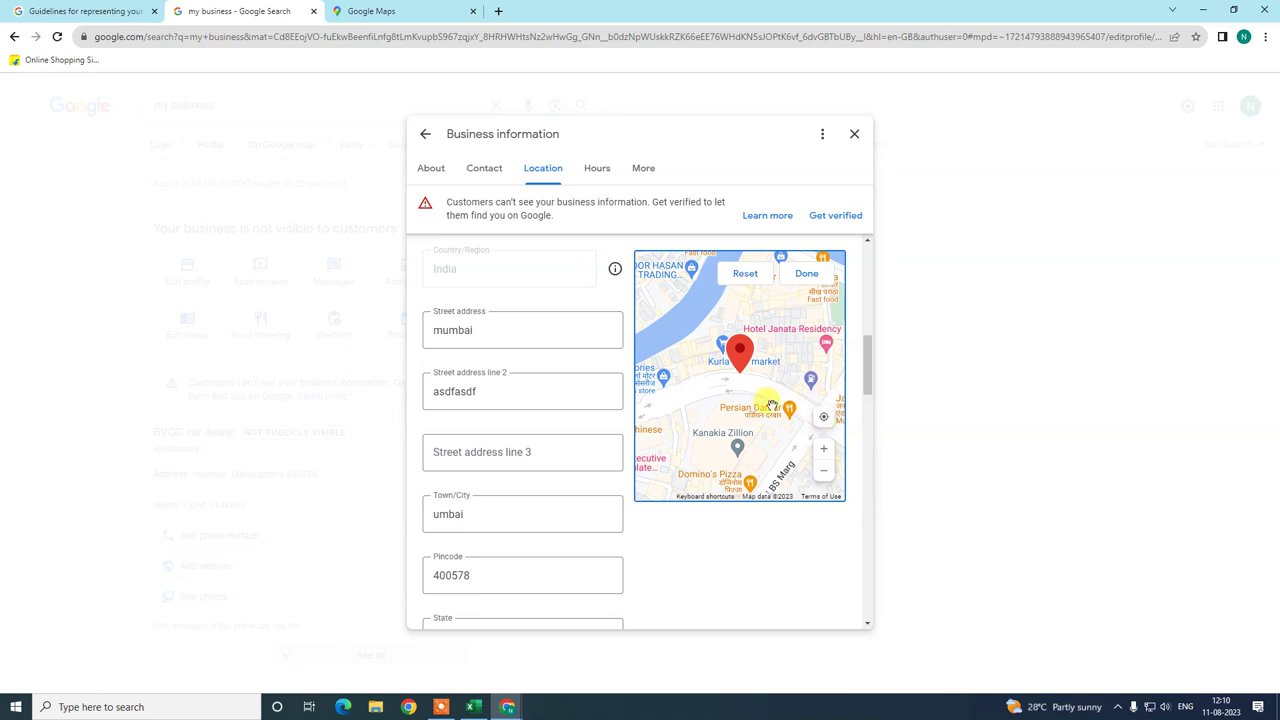
mouse_move(741, 403)
left_mouse_down()
mouse_move(714, 408)
mouse_move(740, 388)
mouse_move(724, 391)
mouse_move(743, 389)
mouse_move(736, 414)
mouse_move(826, 429)
mouse_move(777, 403)
mouse_move(706, 397)
mouse_move(727, 392)
left_mouse_up()
scroll(735, 390, "up", 1)
scroll(749, 394, "up", 1)
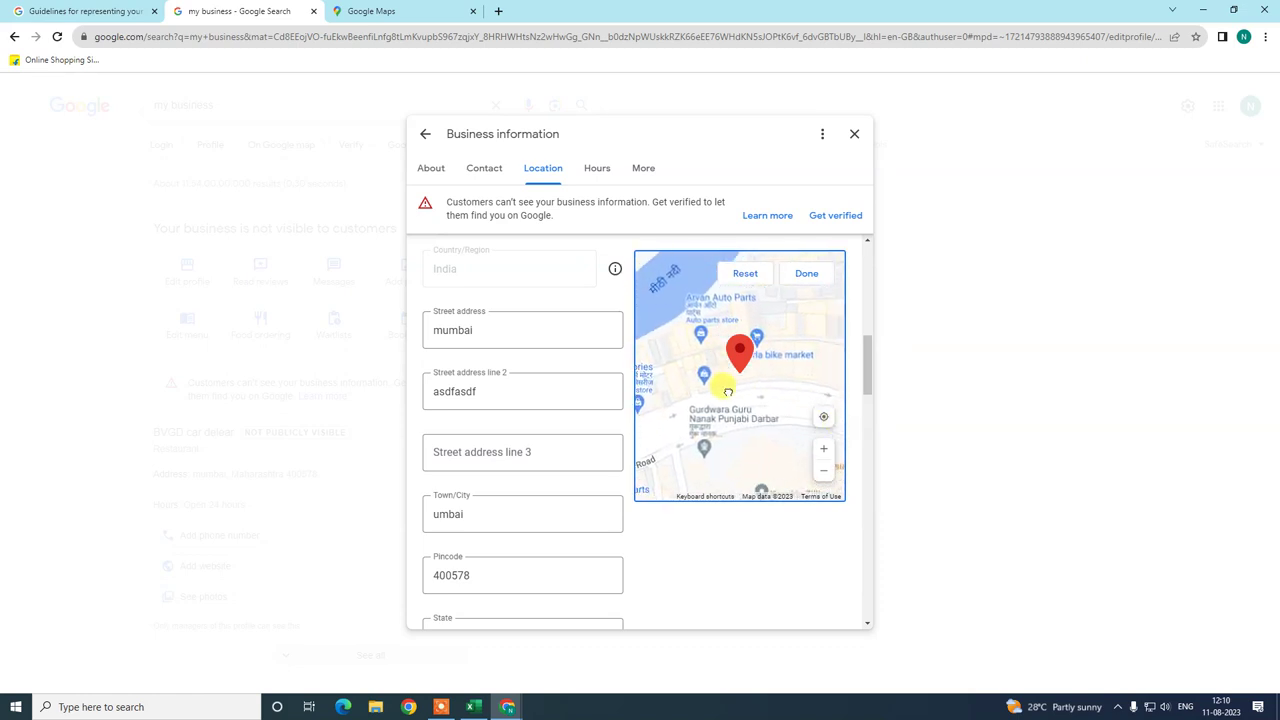
left_click(806, 273)
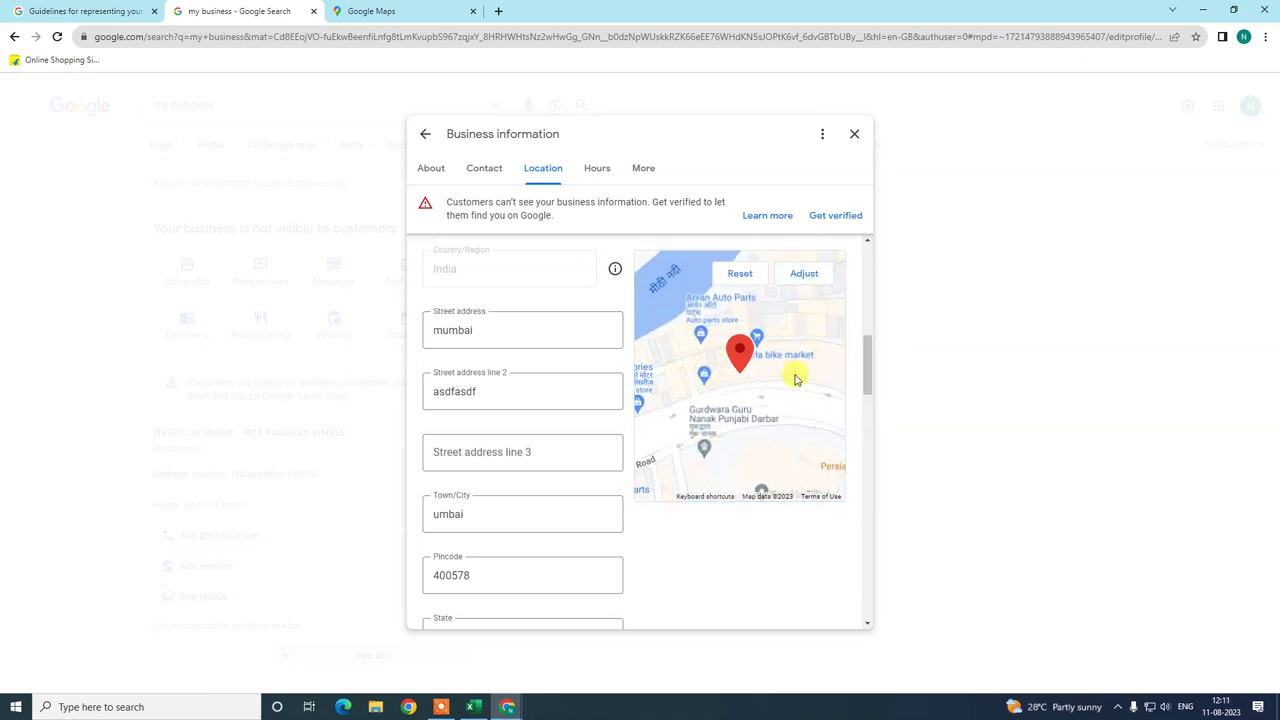
Review the address (asdfasdf, umbai, 400578, Maharashtra) and save it
scroll(643, 366, "down", 2)
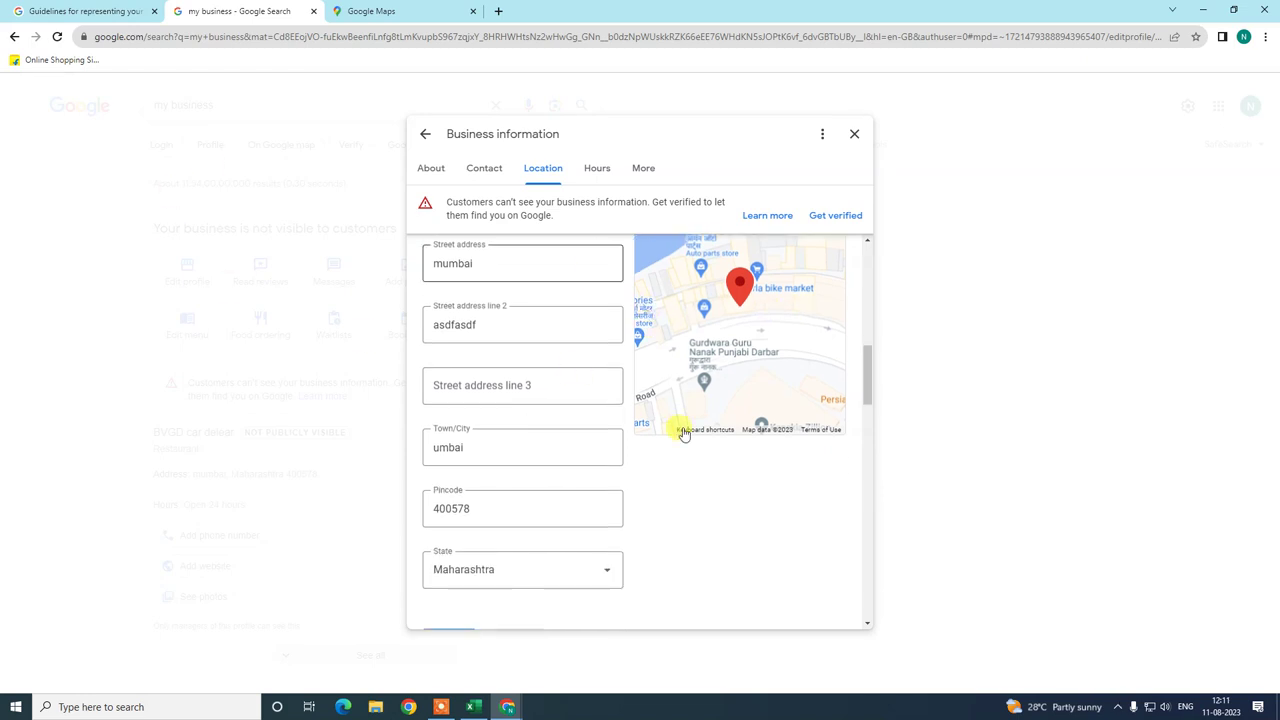
scroll(601, 482, "up", 2)
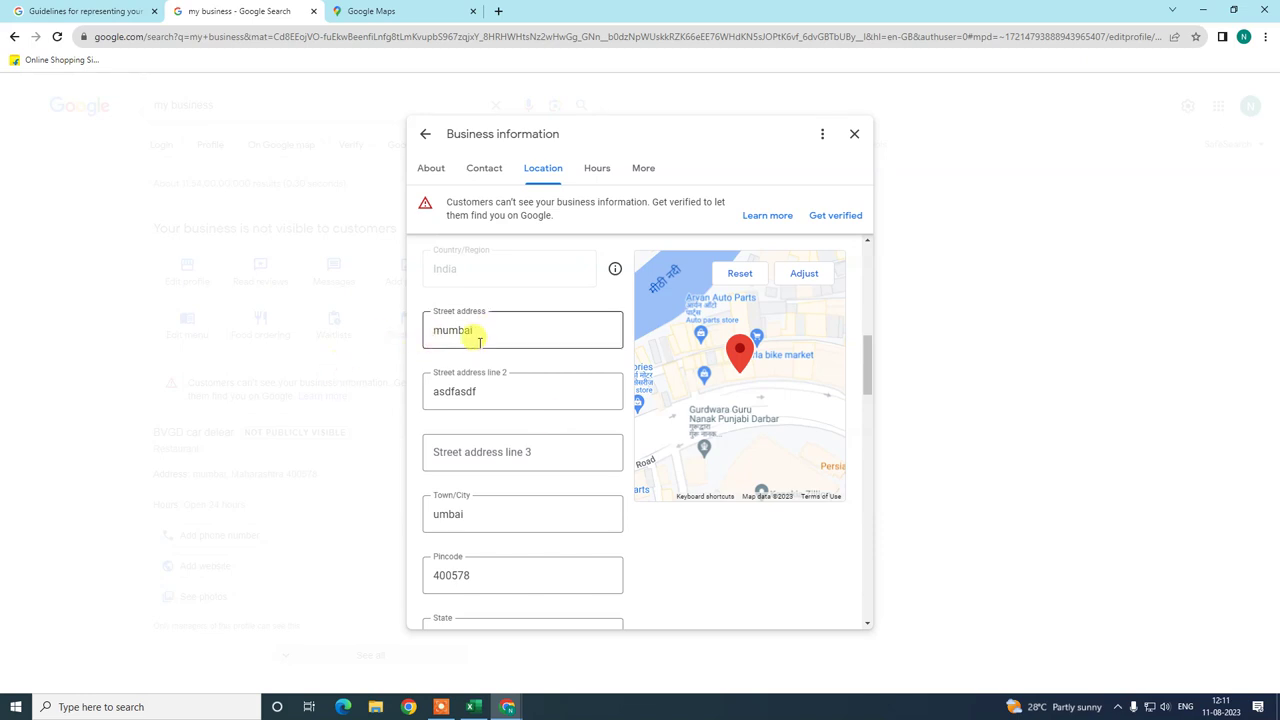
scroll(528, 425, "down", 2)
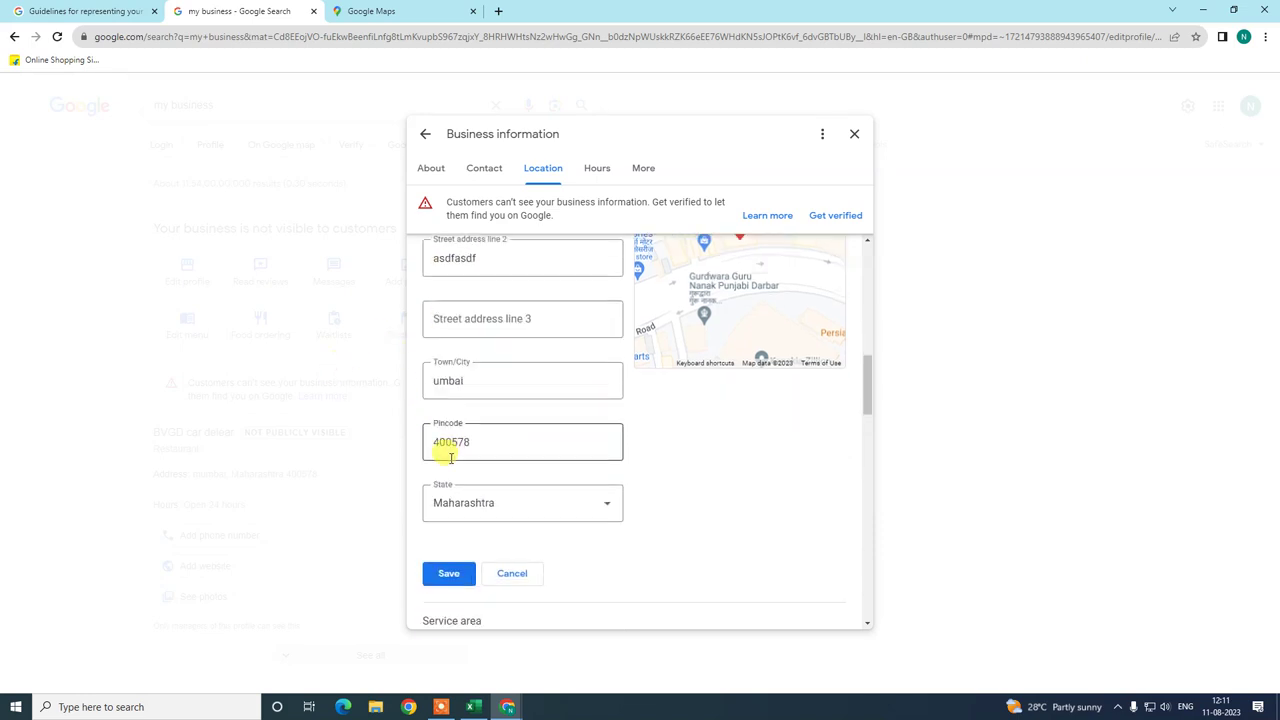
scroll(660, 400, "up", 1)
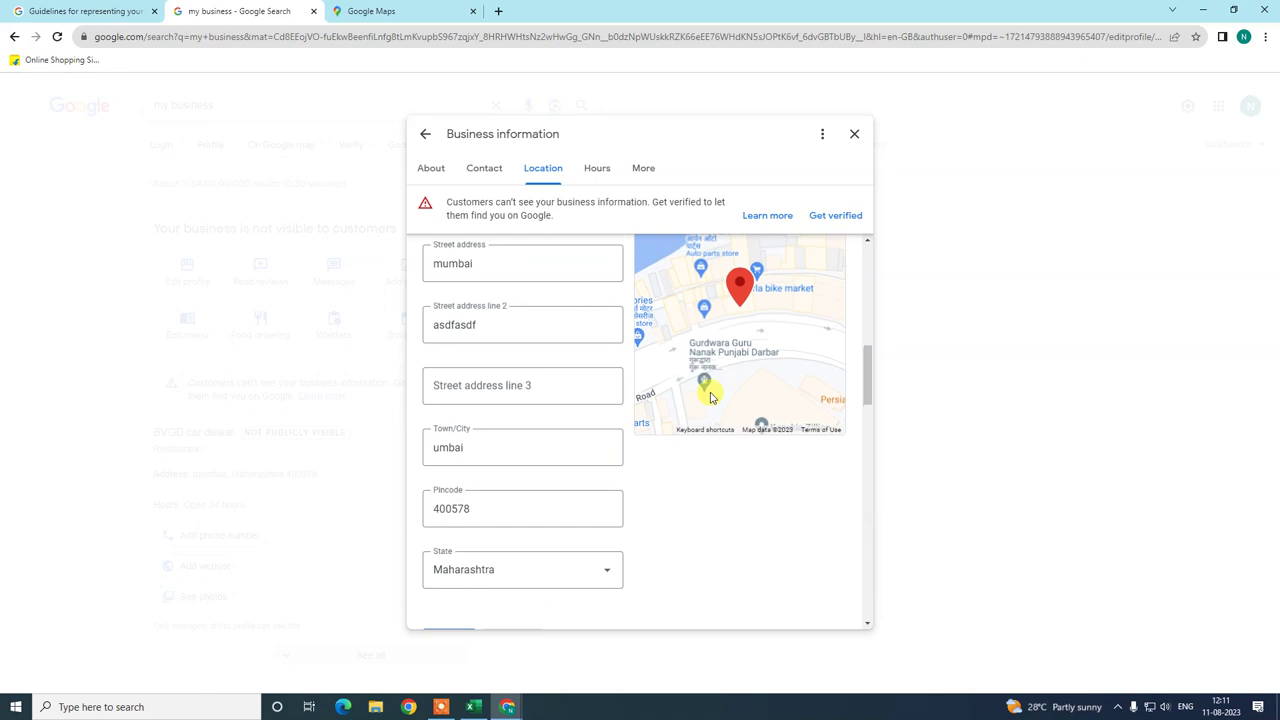
scroll(755, 368, "up", 1)
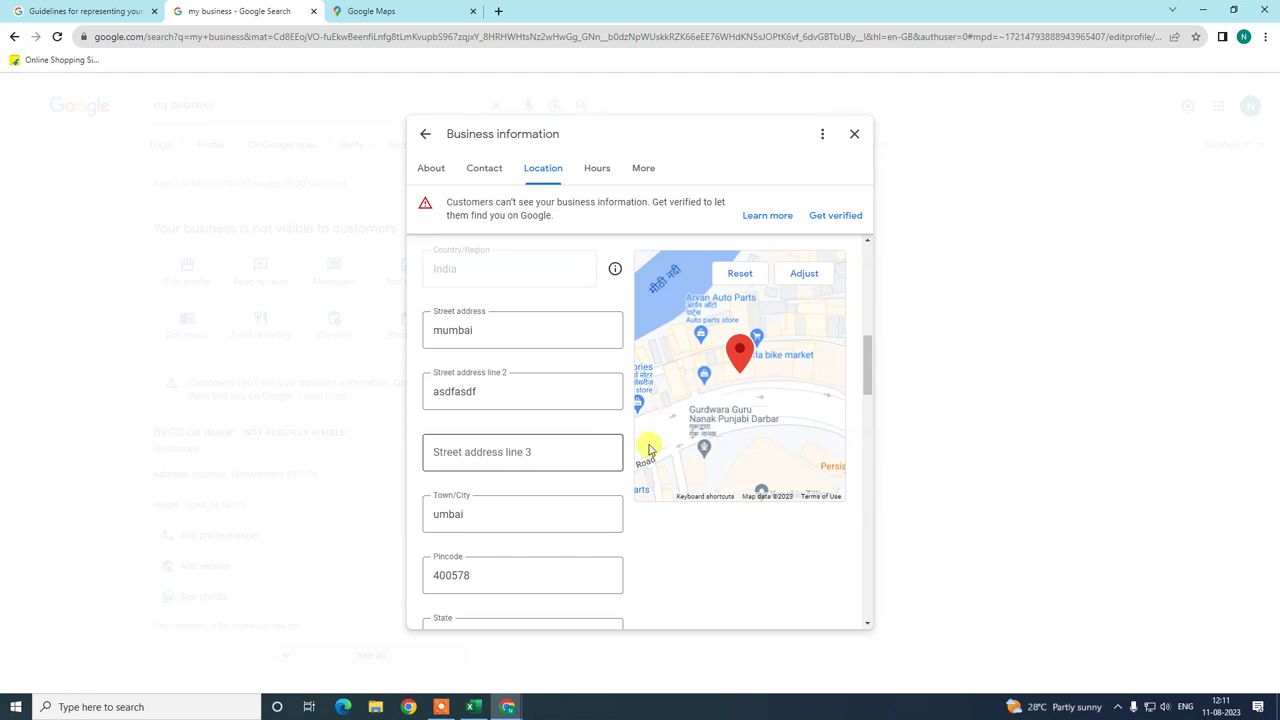
scroll(870, 362, "down", 2)
left_click(437, 597)
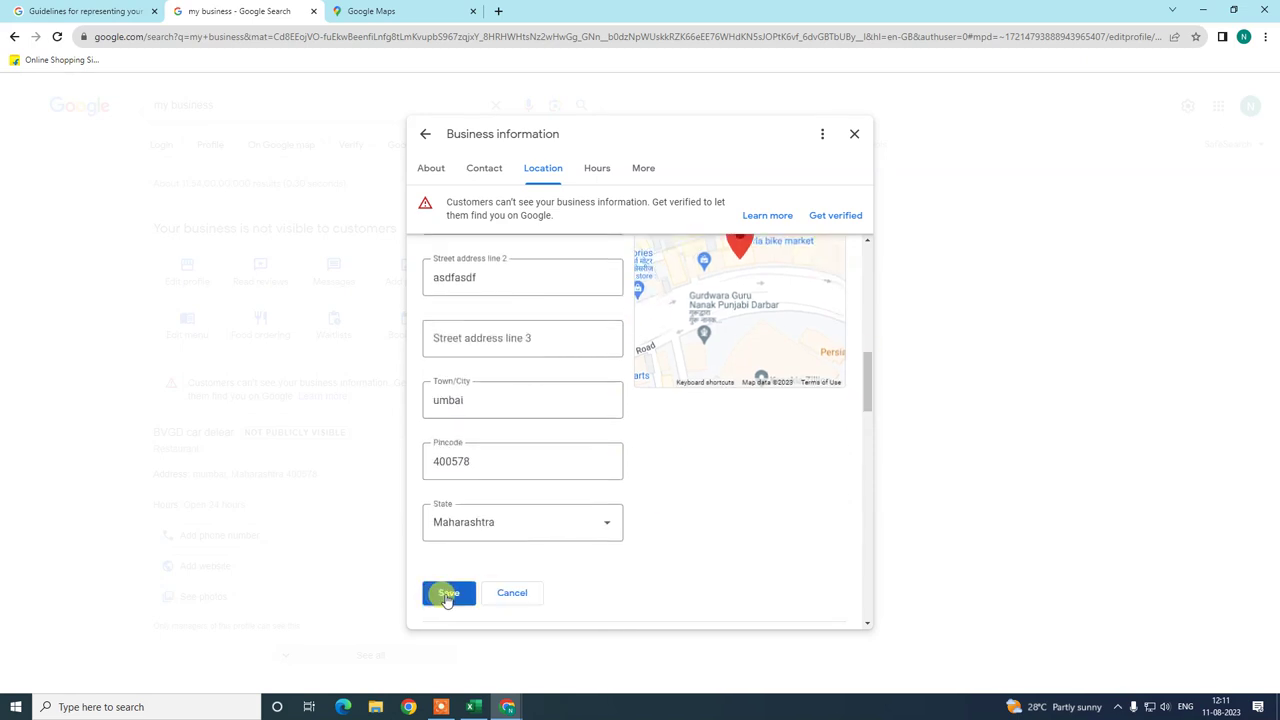
scroll(789, 451, "up", 1)
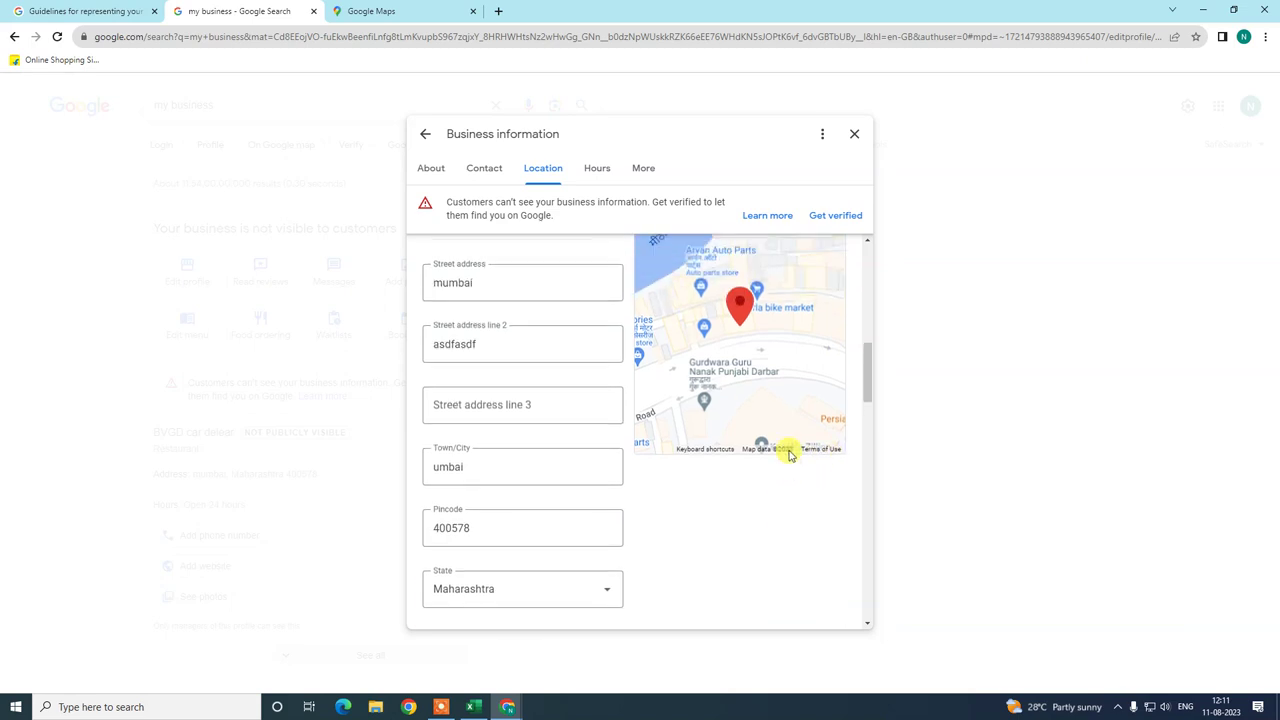
scroll(789, 455, "down", 1)
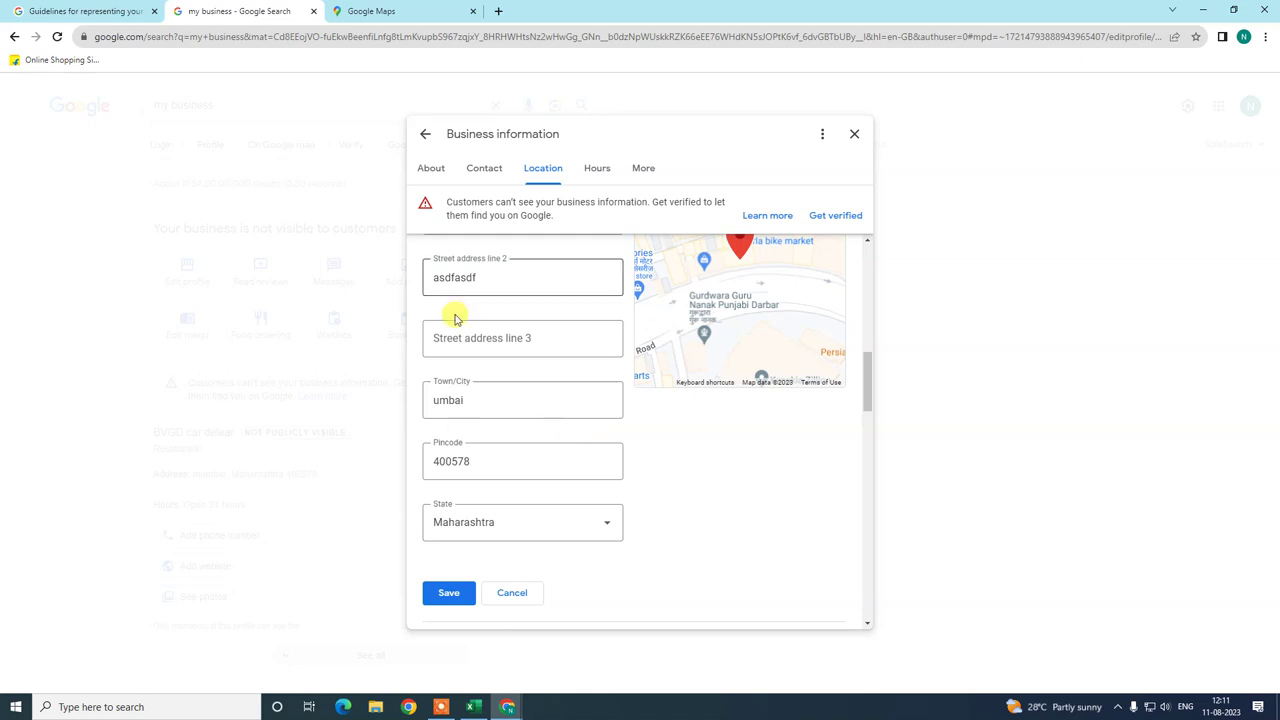
Recheck the address guidelines, then save the address and close the Business information editor
left_click(92, 10)
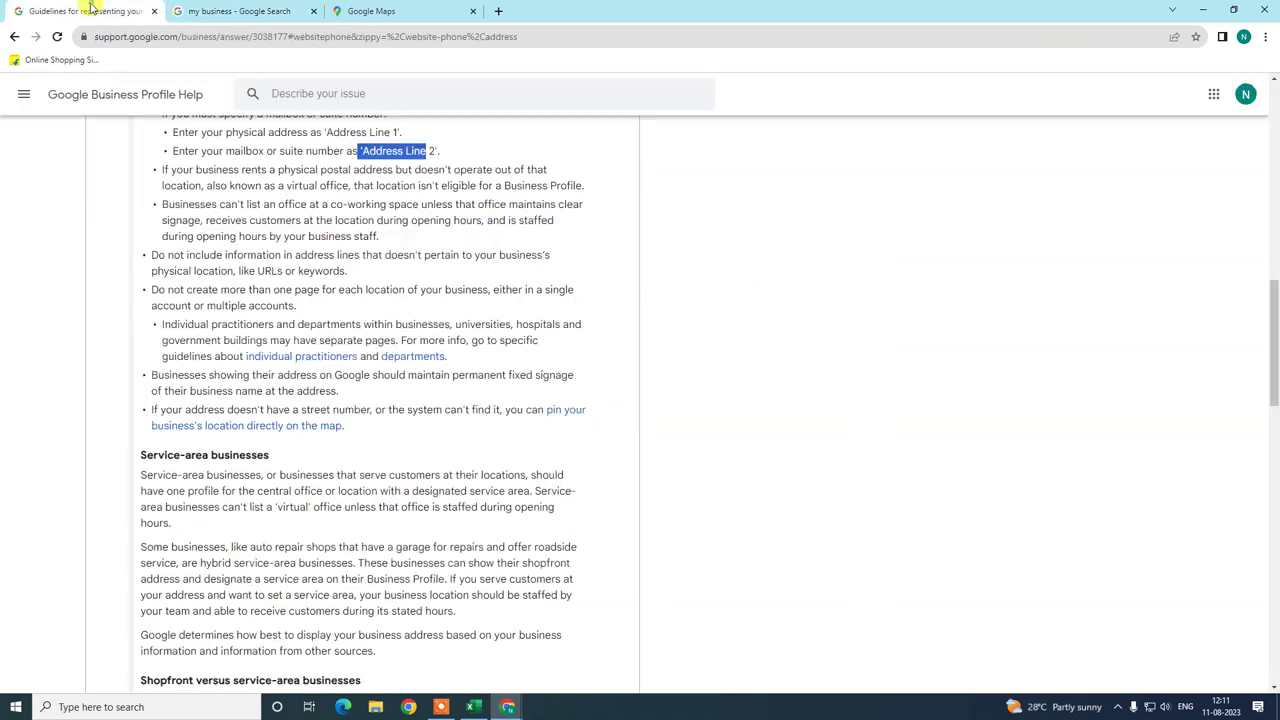
scroll(205, 345, "up", 1)
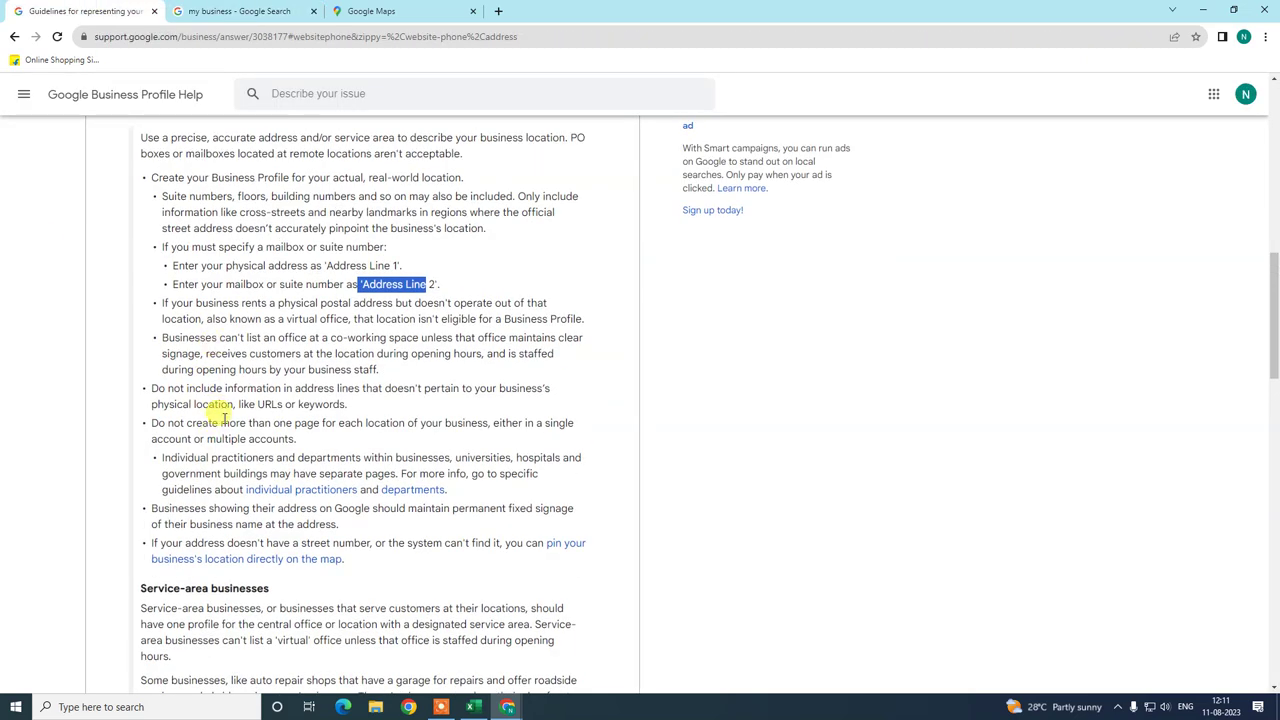
scroll(200, 400, "up", 2)
left_click(232, 8)
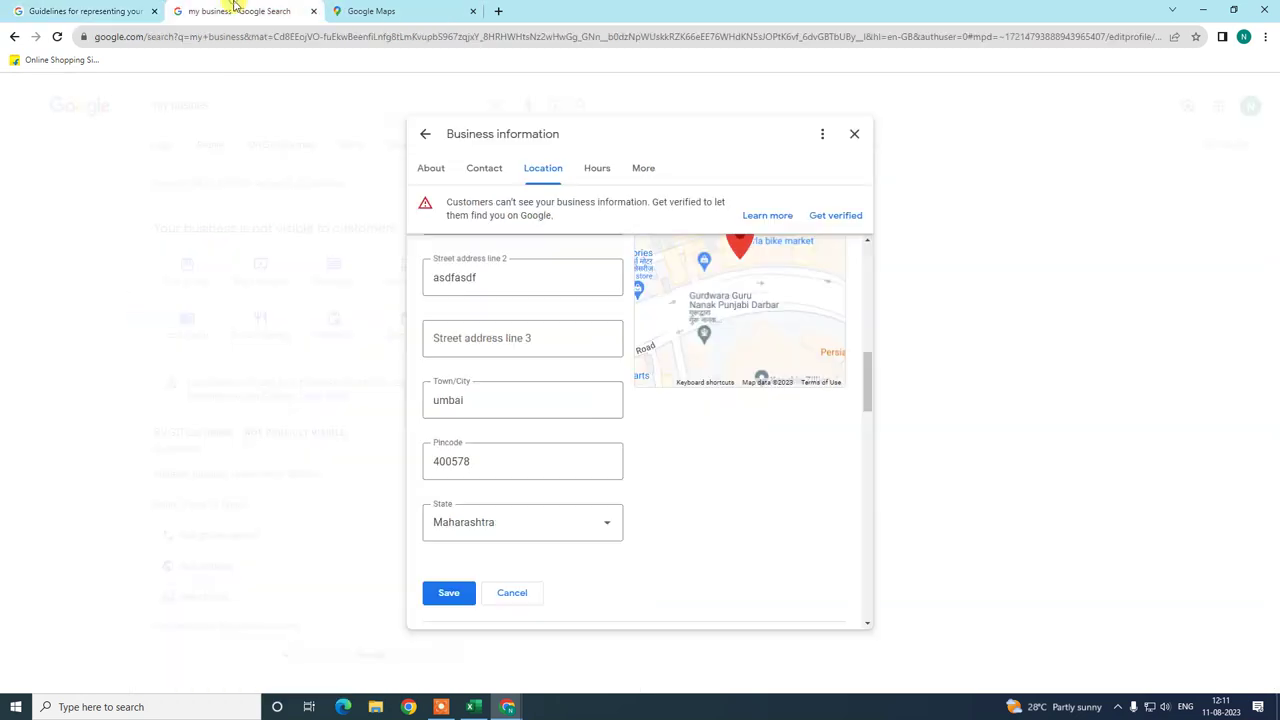
left_click(448, 592)
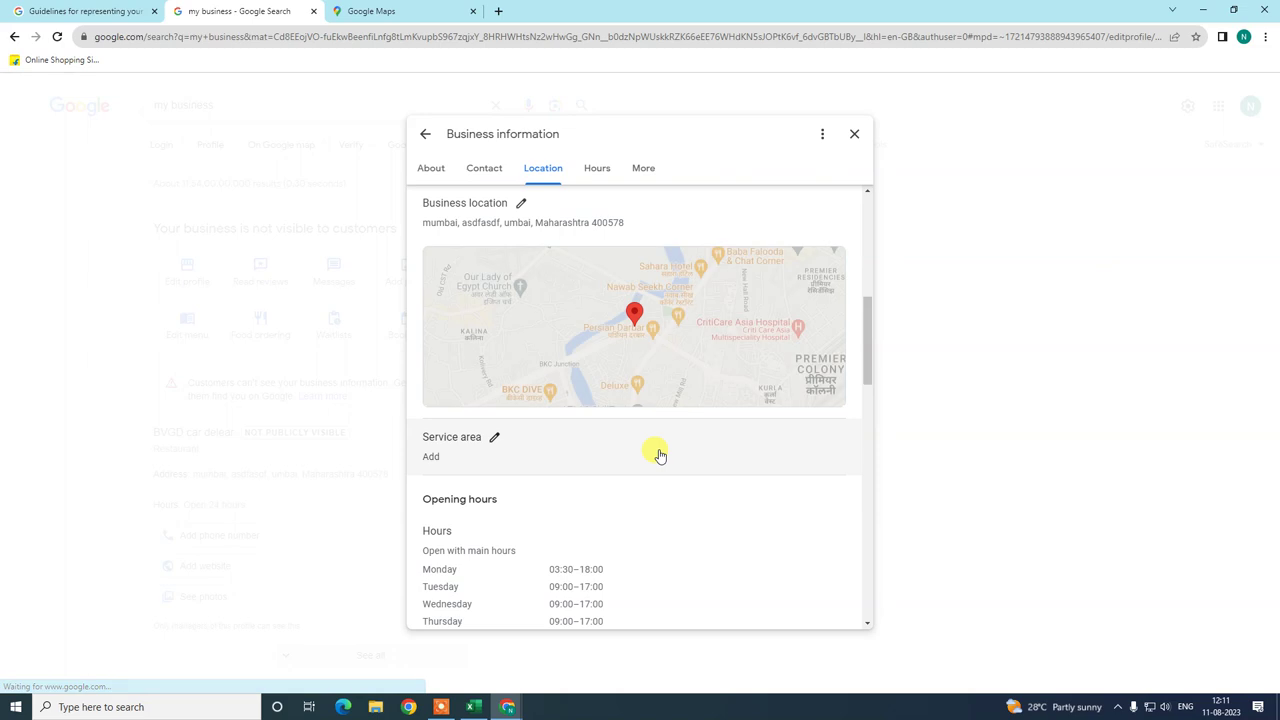
left_click(855, 136)
left_click(362, 11)
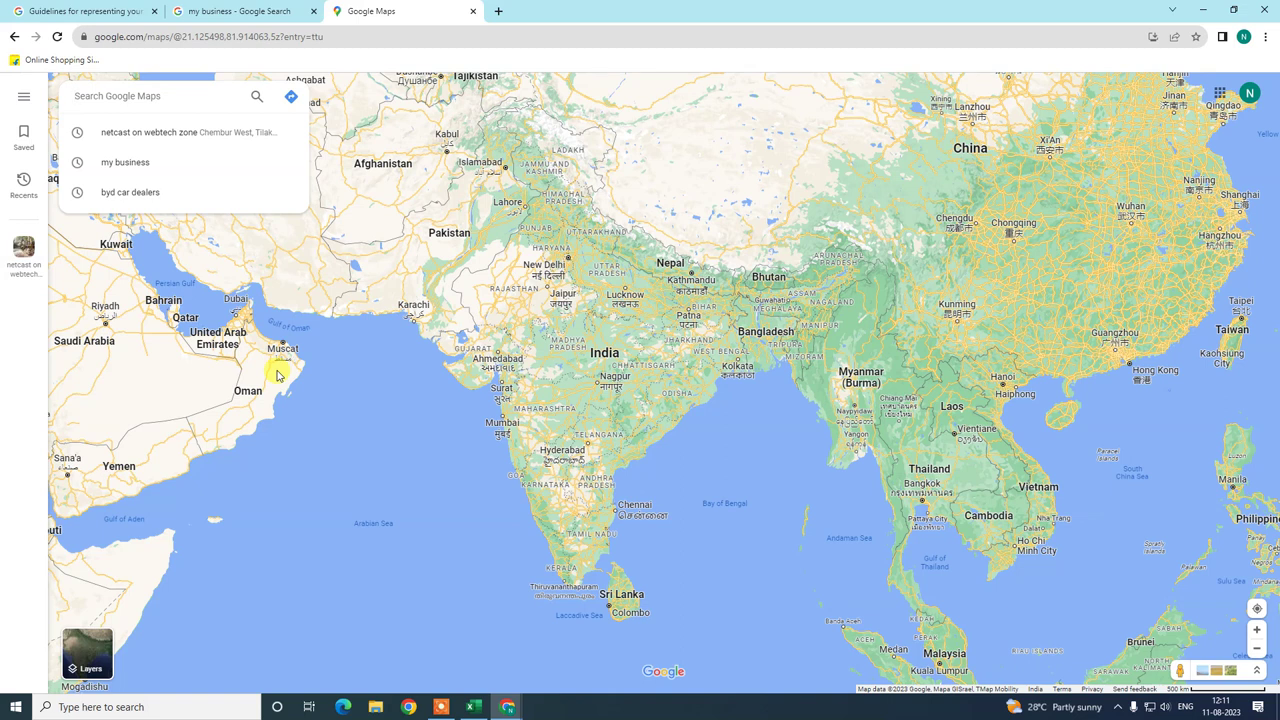
Open the netcast on webtech zone listing from recent searches and choose Suggest an edit
left_click(130, 132)
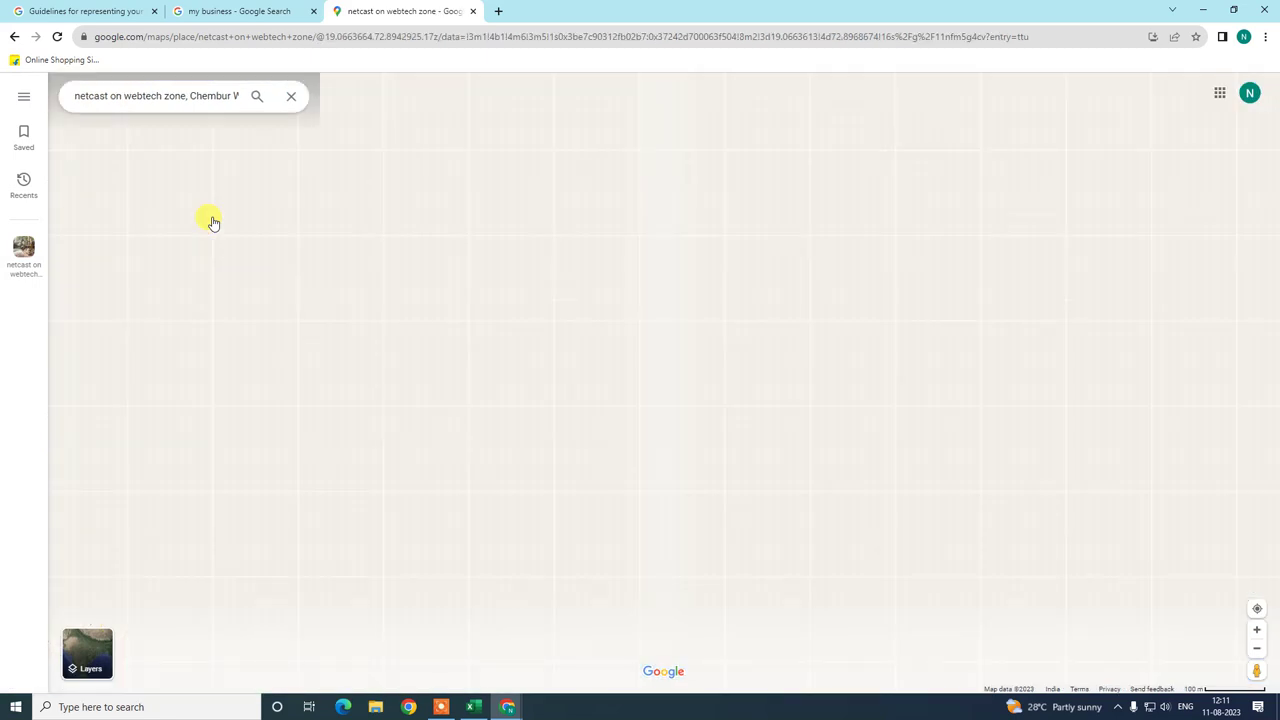
left_click(125, 95)
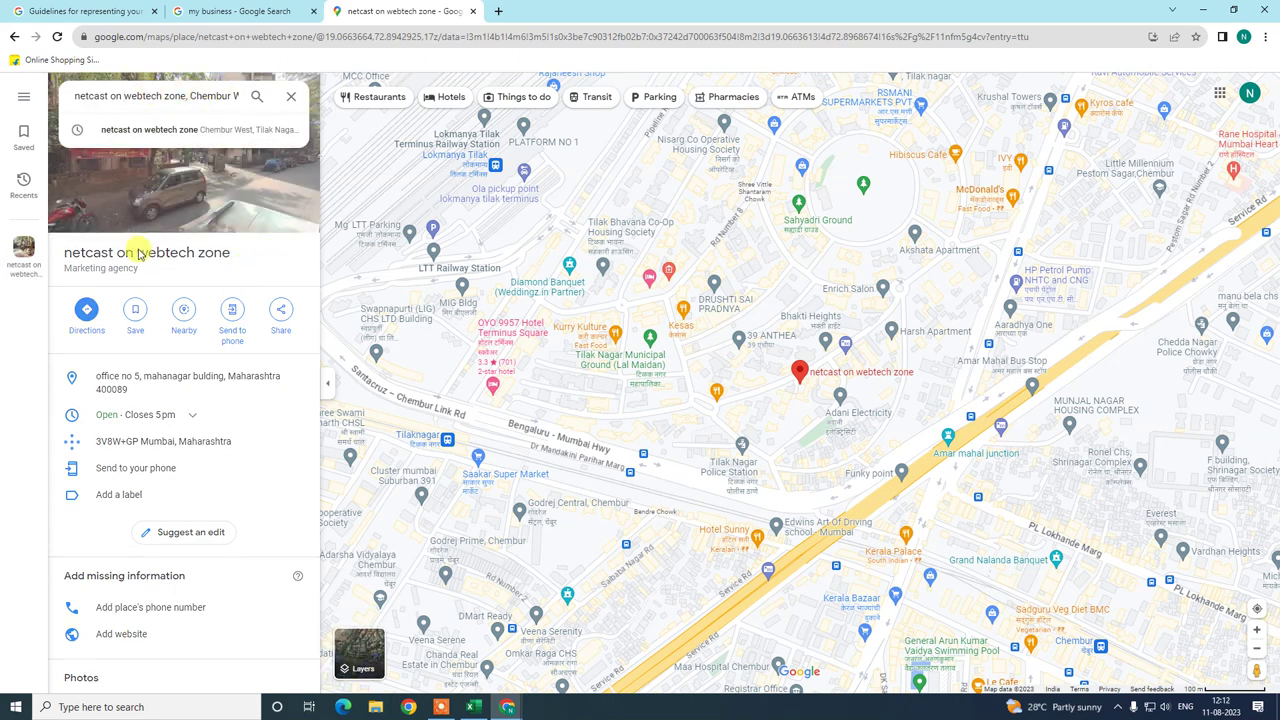
left_click(188, 535)
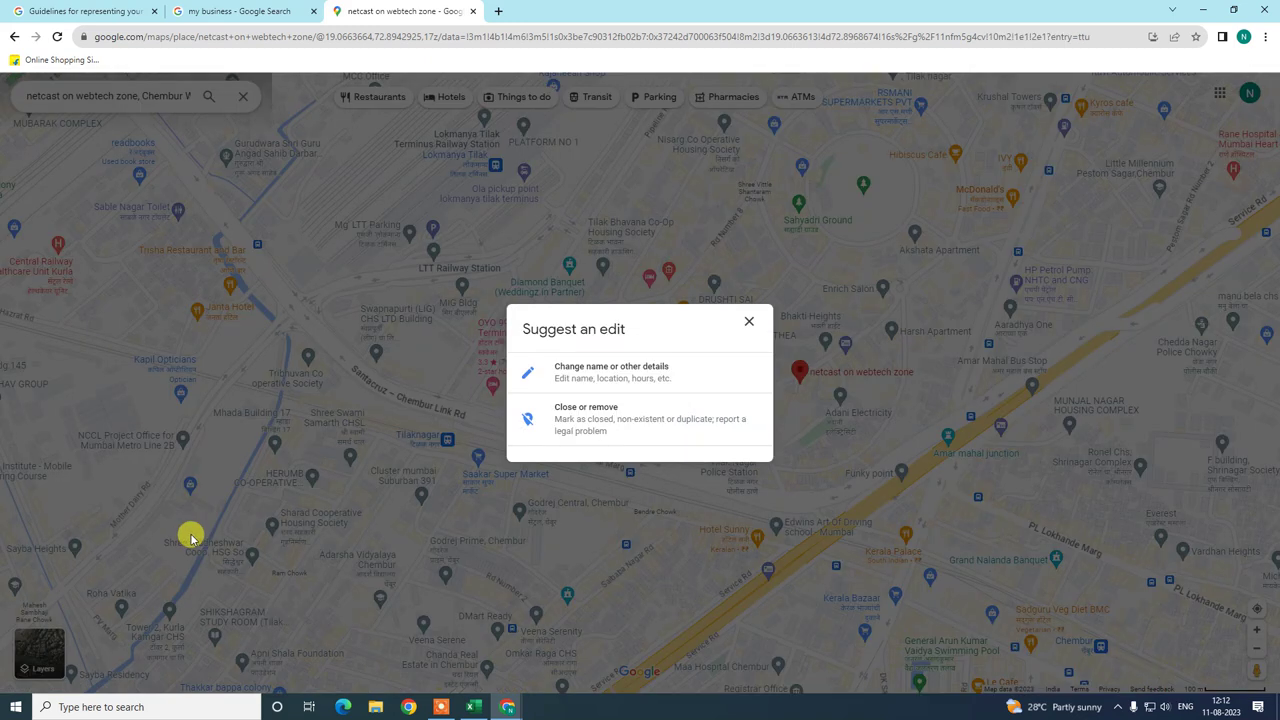
Open the 'Change name or other details' form and scroll through its fields
left_click(630, 375)
scroll(678, 377, "down", 2)
scroll(677, 377, "down", 2)
scroll(683, 400, "up", 3)
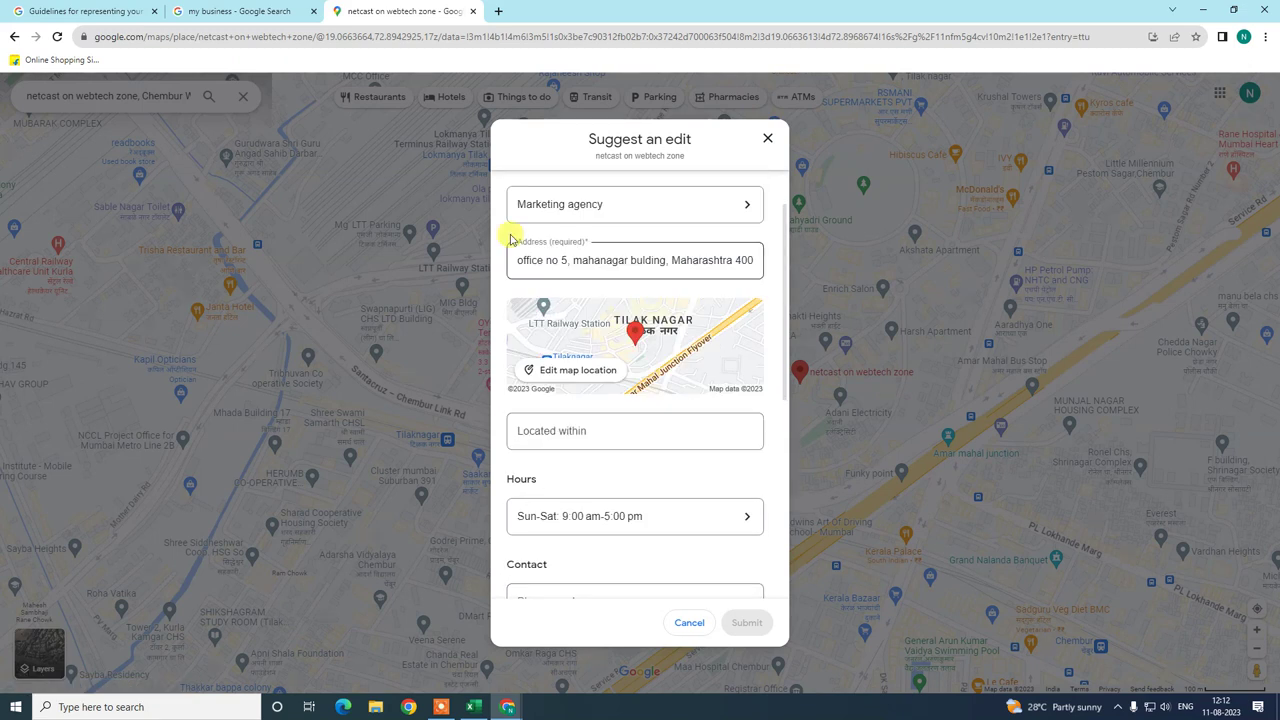
scroll(651, 277, "up", 1)
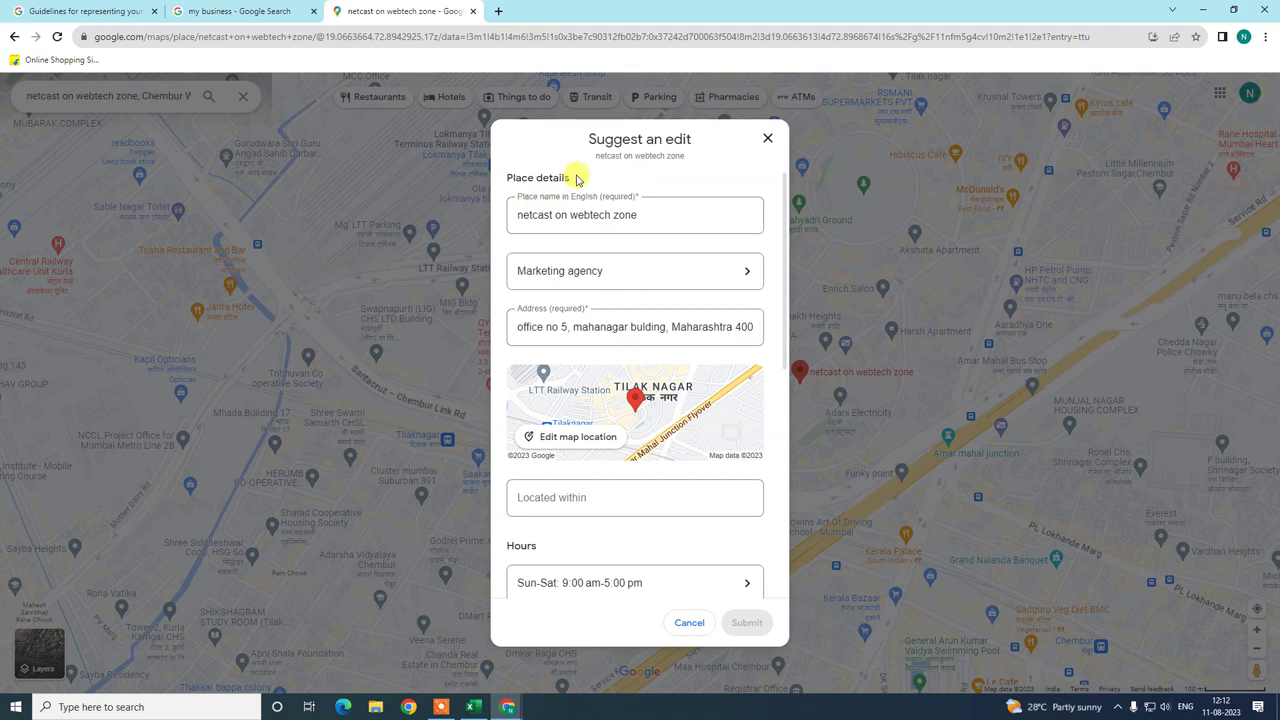
Highlight and deselect the form heading text while reviewing the name, category and address fields
left_click_drag(588, 143, 694, 163)
left_click(725, 190)
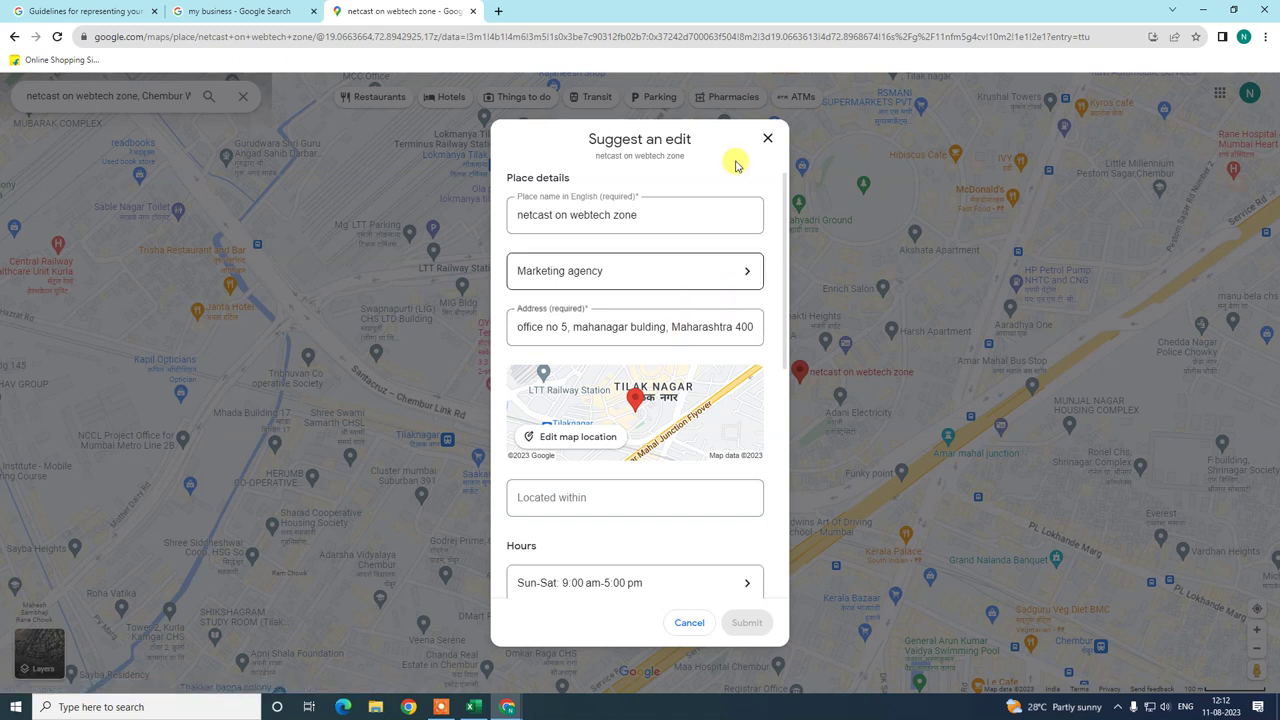
left_click_drag(561, 139, 638, 137)
left_click(627, 135)
left_click(645, 137)
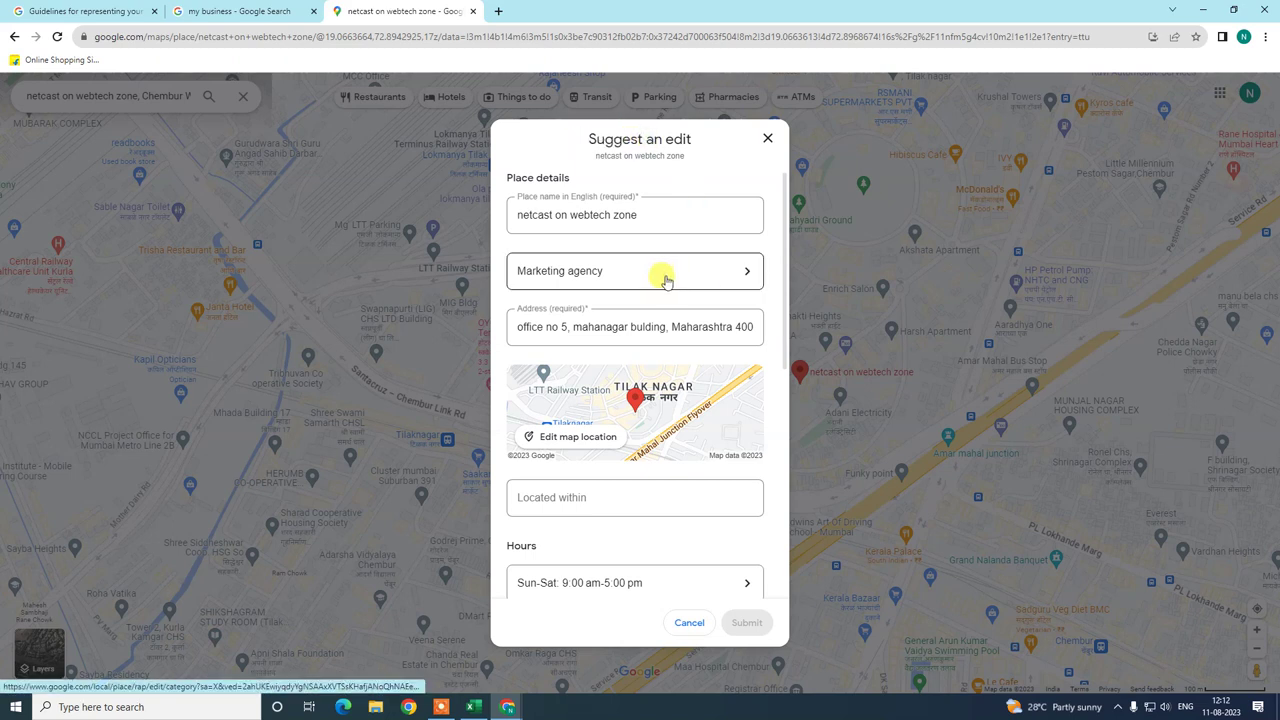
scroll(683, 276, "down", 1)
scroll(717, 322, "down", 1)
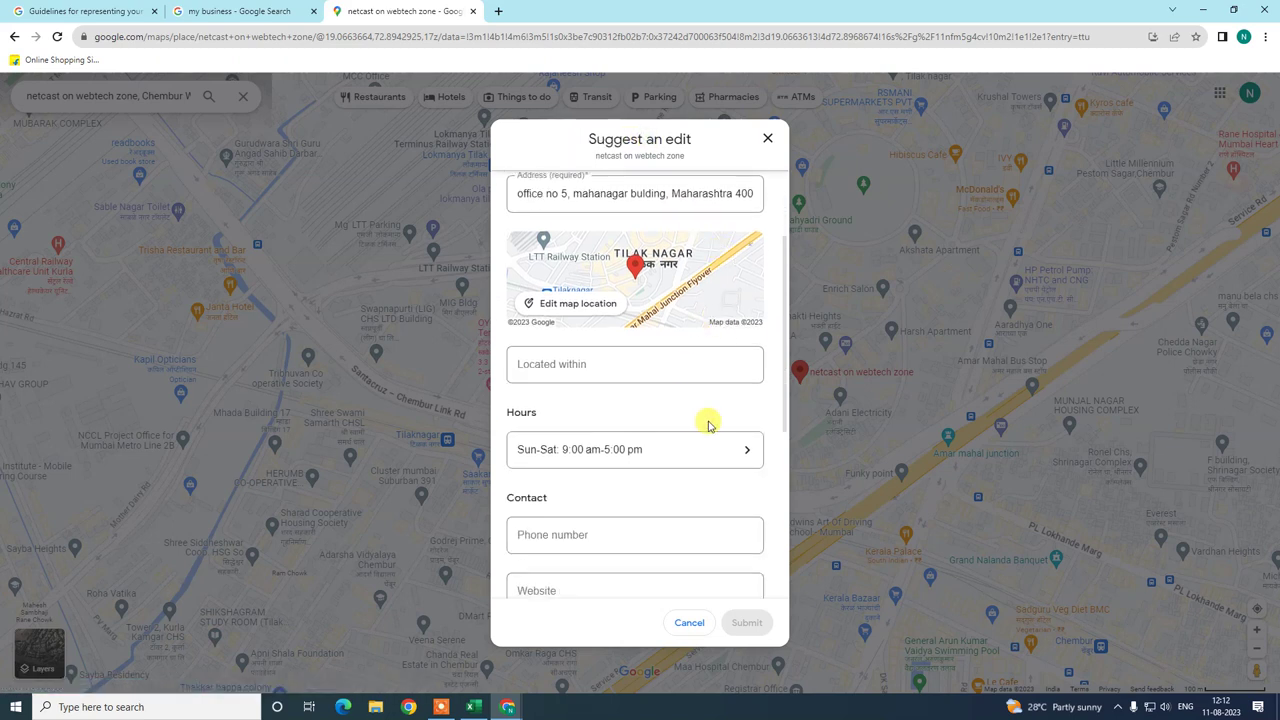
scroll(708, 425, "up", 2)
left_click_drag(622, 136, 583, 138)
scroll(620, 220, "down", 1)
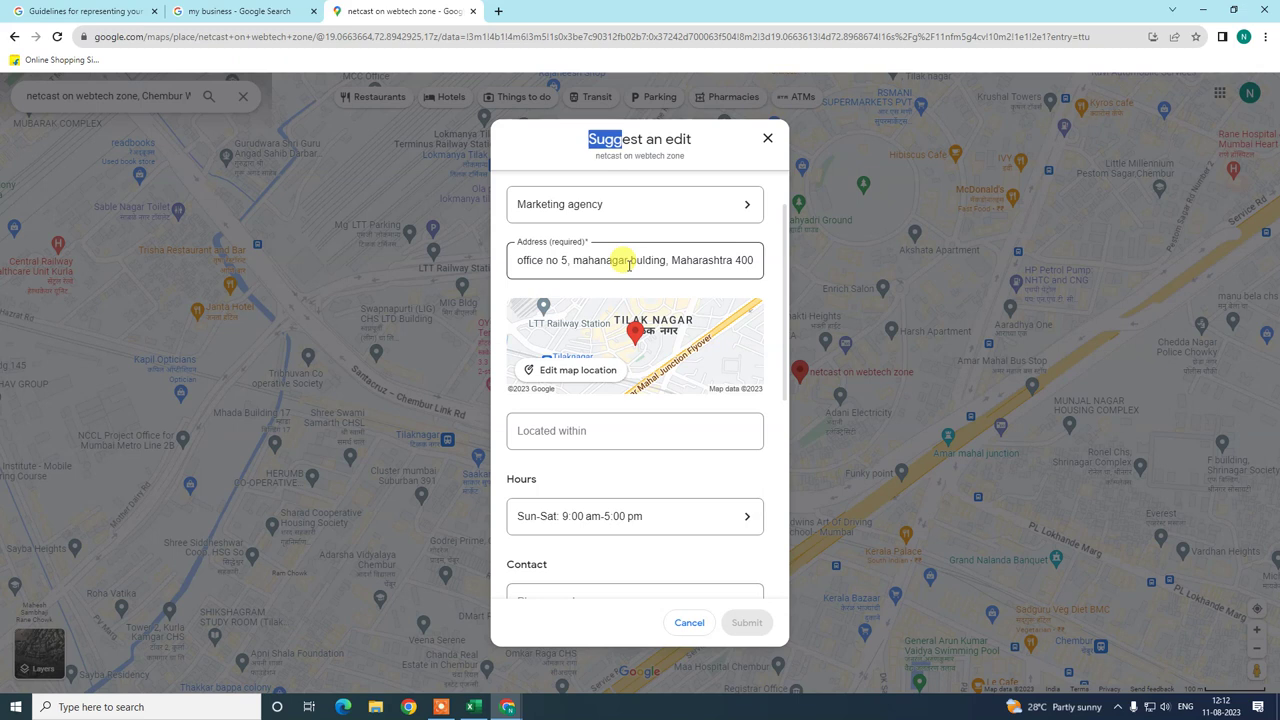
scroll(628, 264, "down", 1)
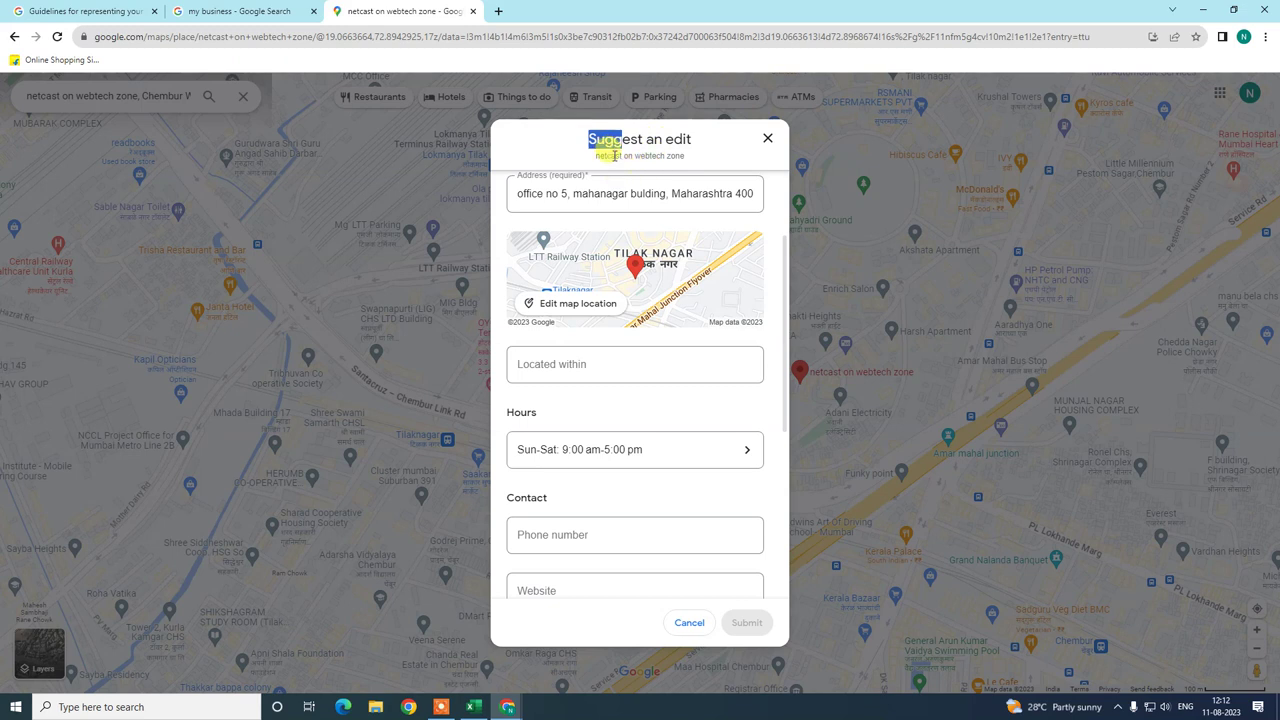
scroll(657, 348, "up", 2)
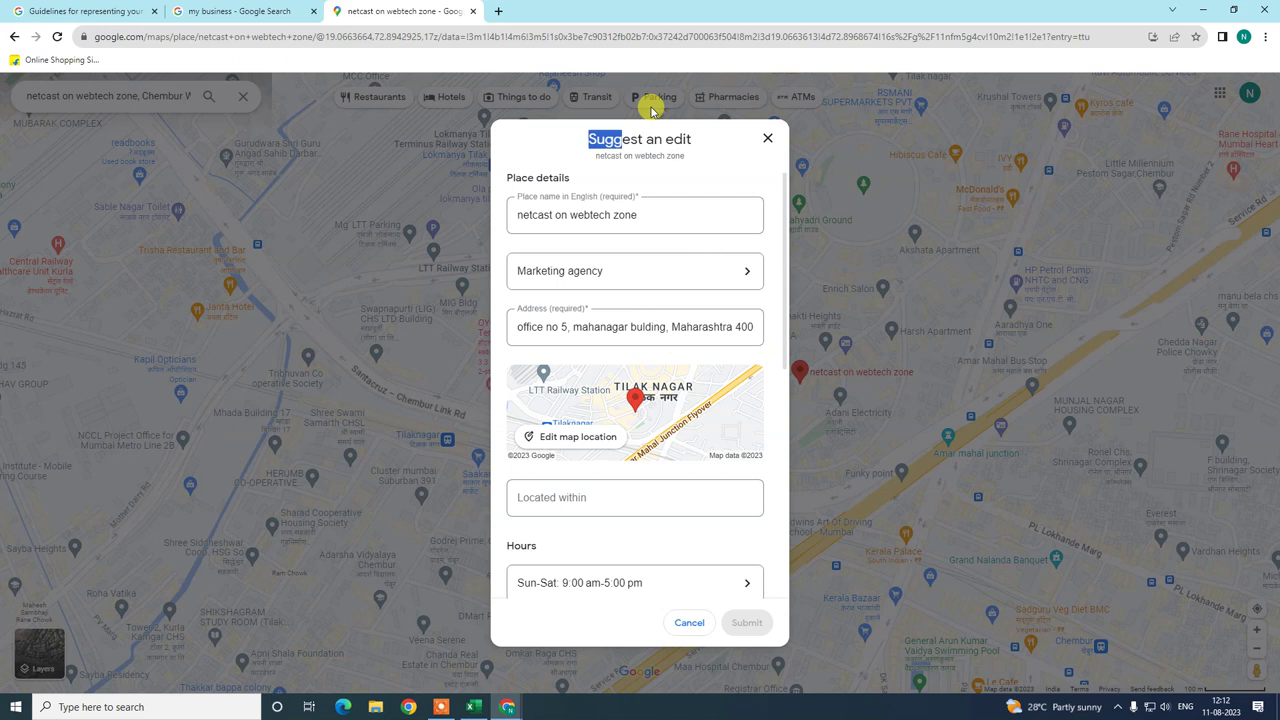
left_click(688, 157)
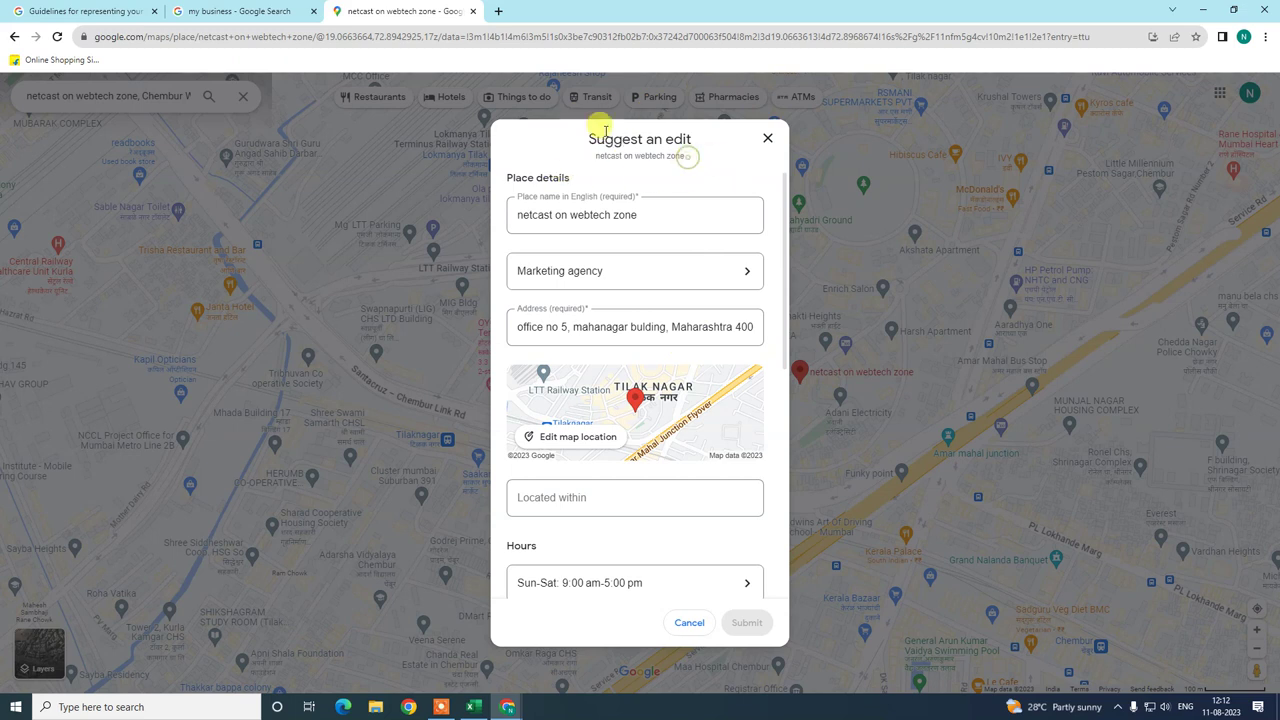
Close the form and reopen it through Suggest an edit > Change name or other details
left_click(768, 139)
left_click(163, 95)
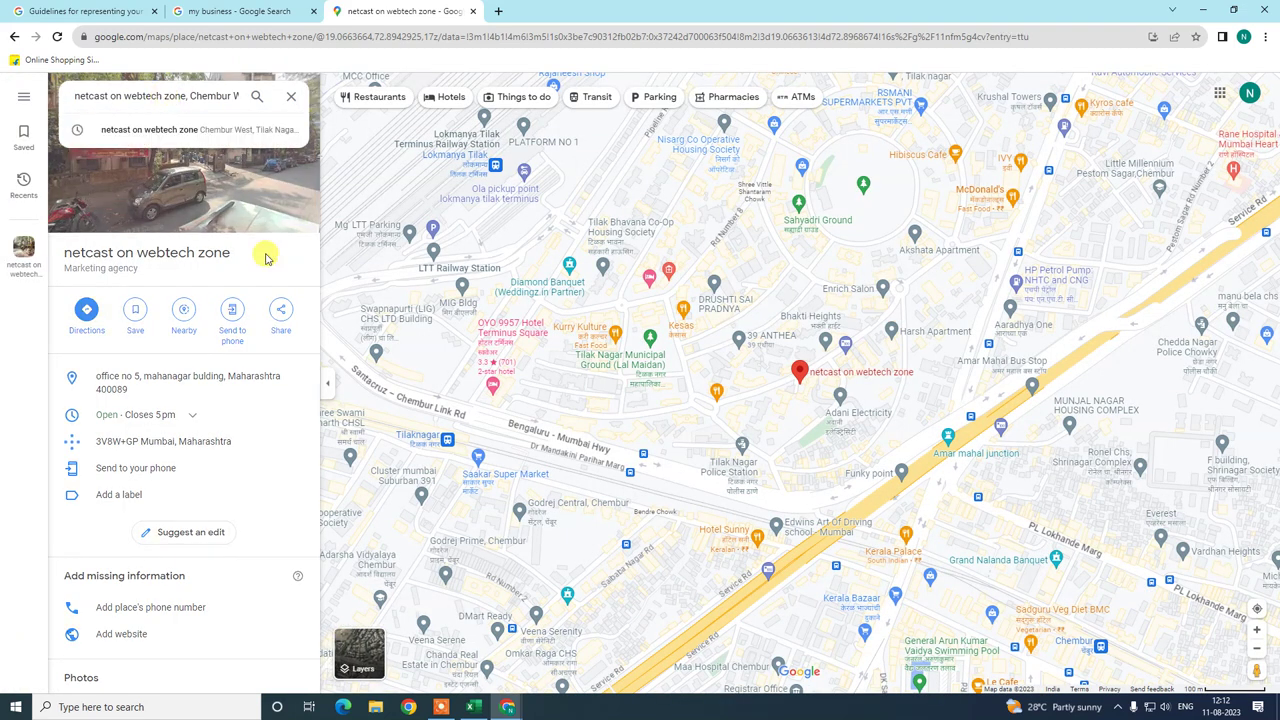
left_click(186, 538)
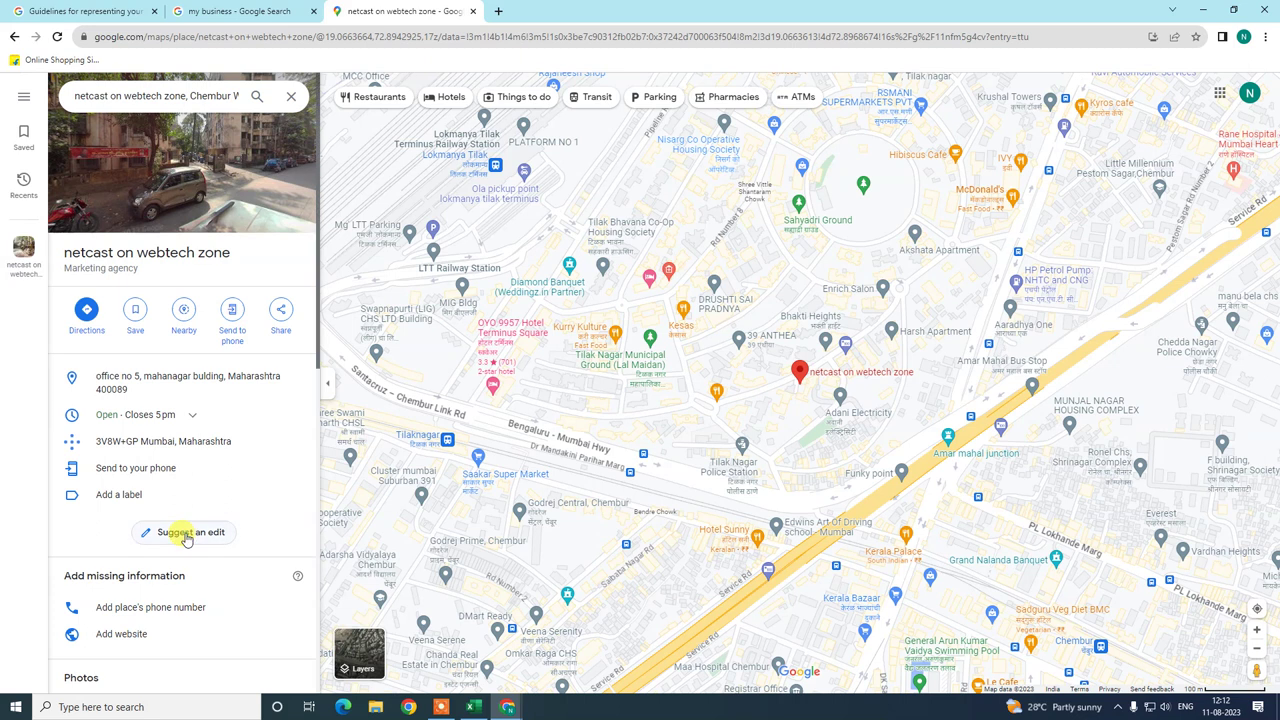
left_click(183, 538)
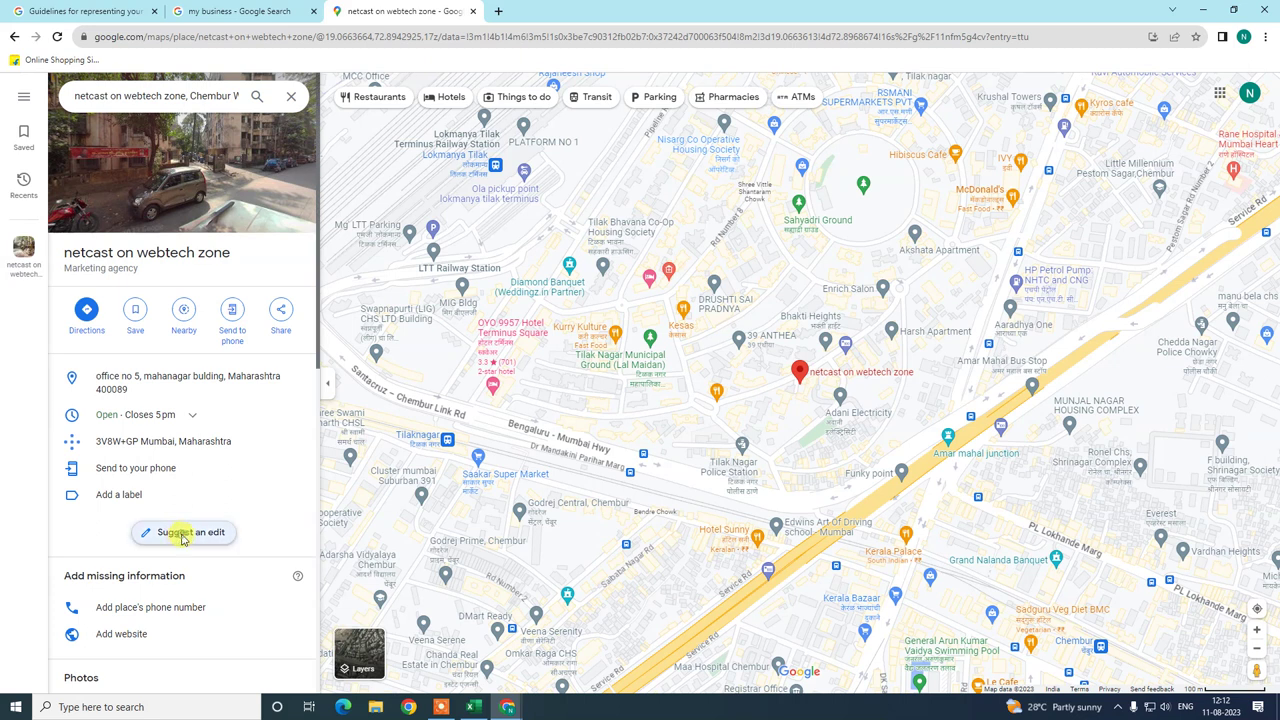
left_click(591, 372)
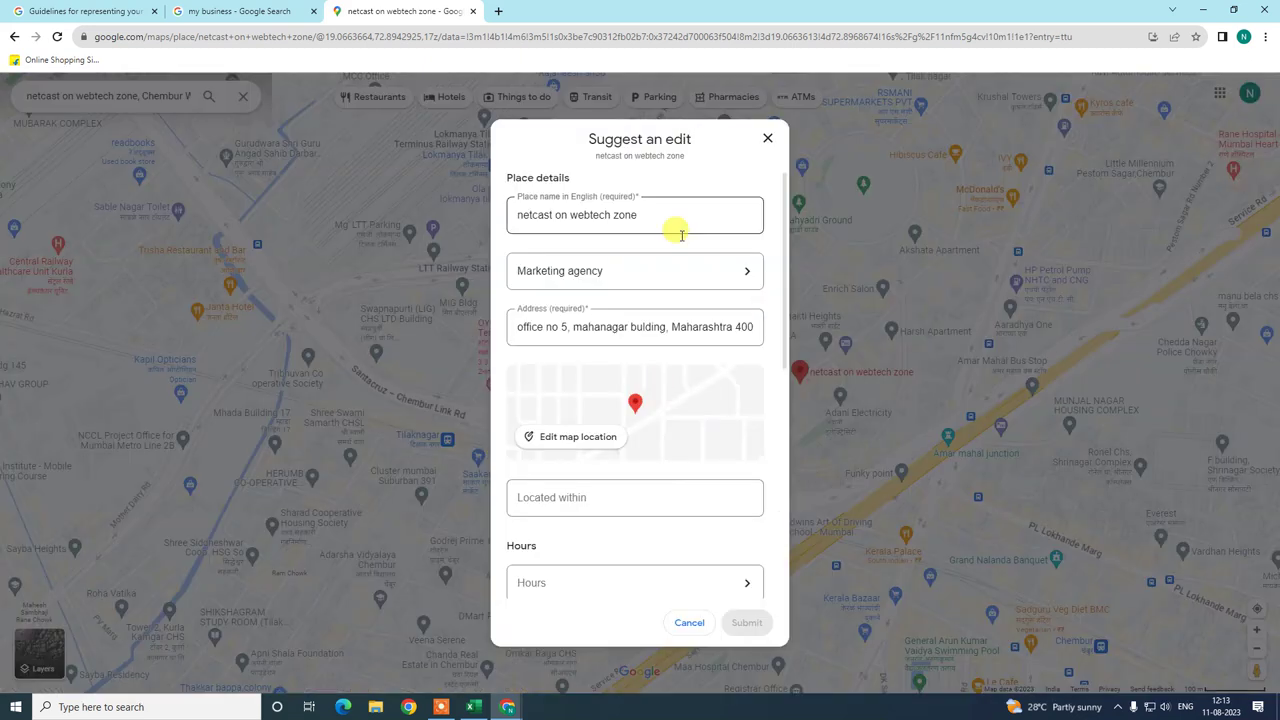